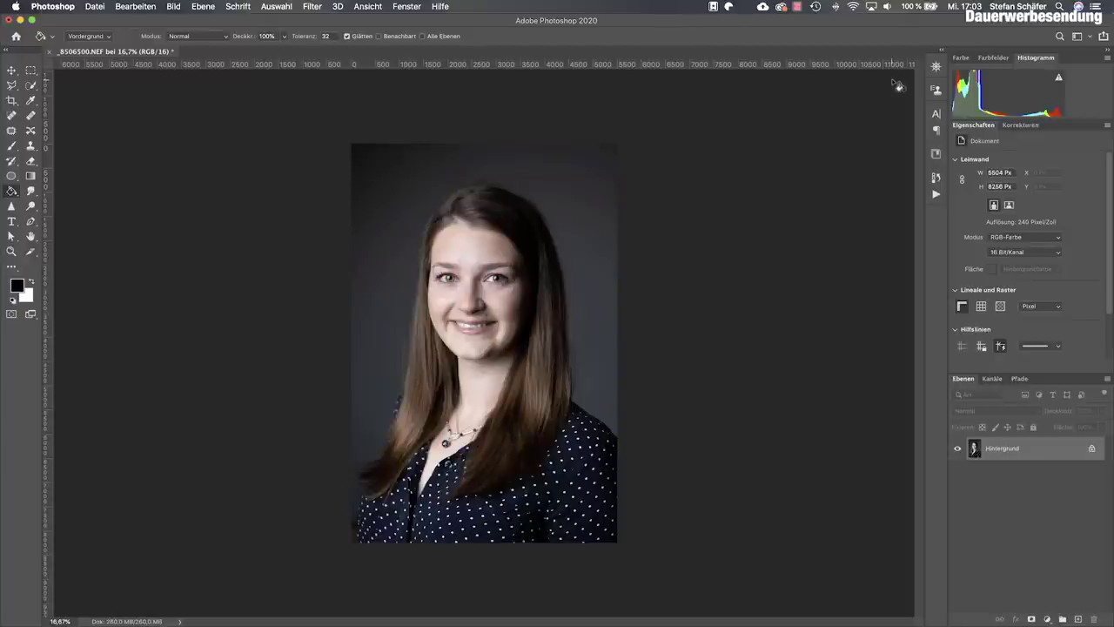
Select the woman with Auswahl > Motiv, leaving the grey backdrop unselected.
left_click(32, 72)
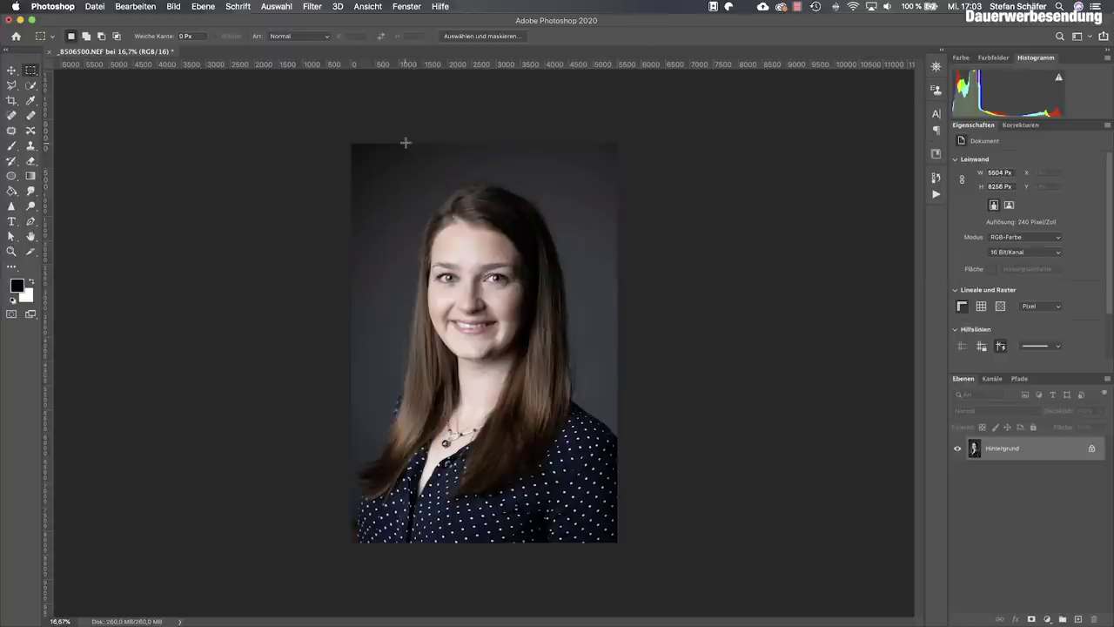
left_click(276, 7)
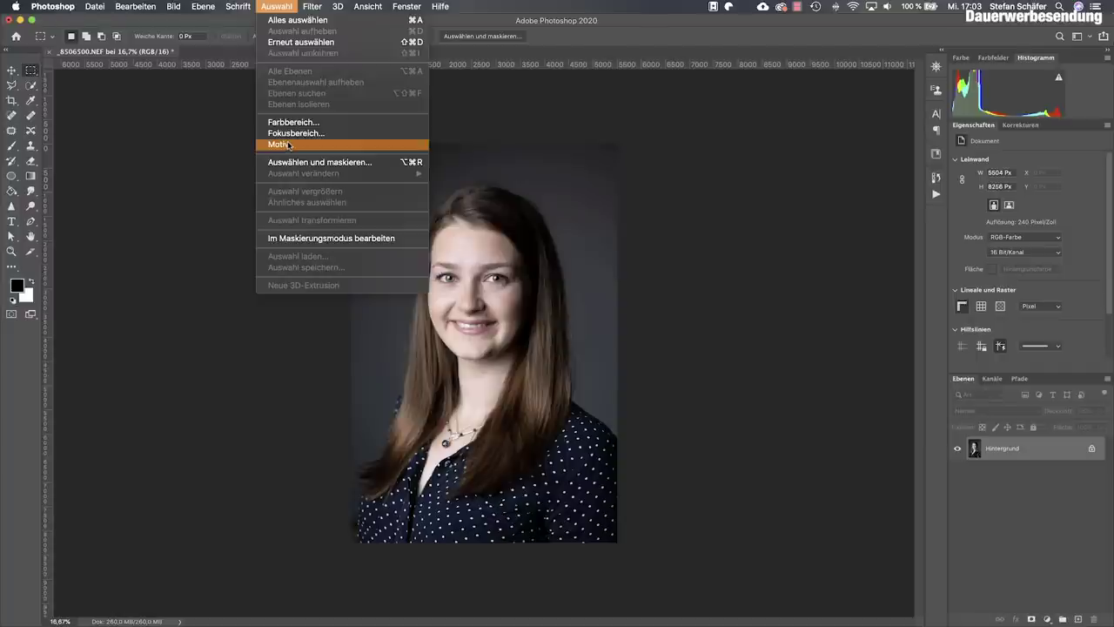
left_click(264, 5)
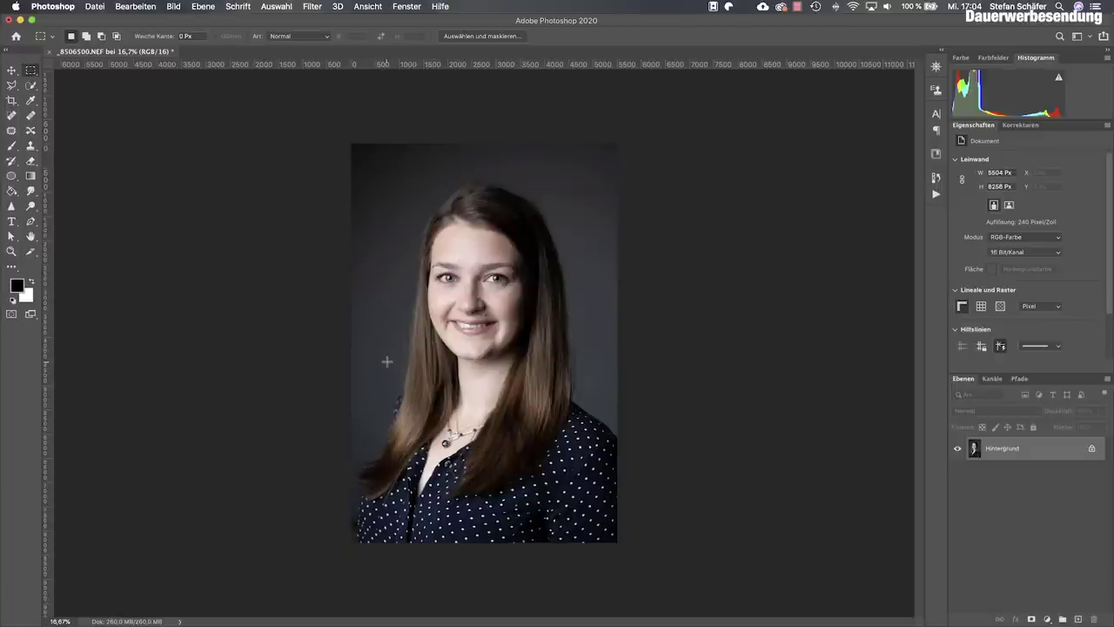
left_click(278, 7)
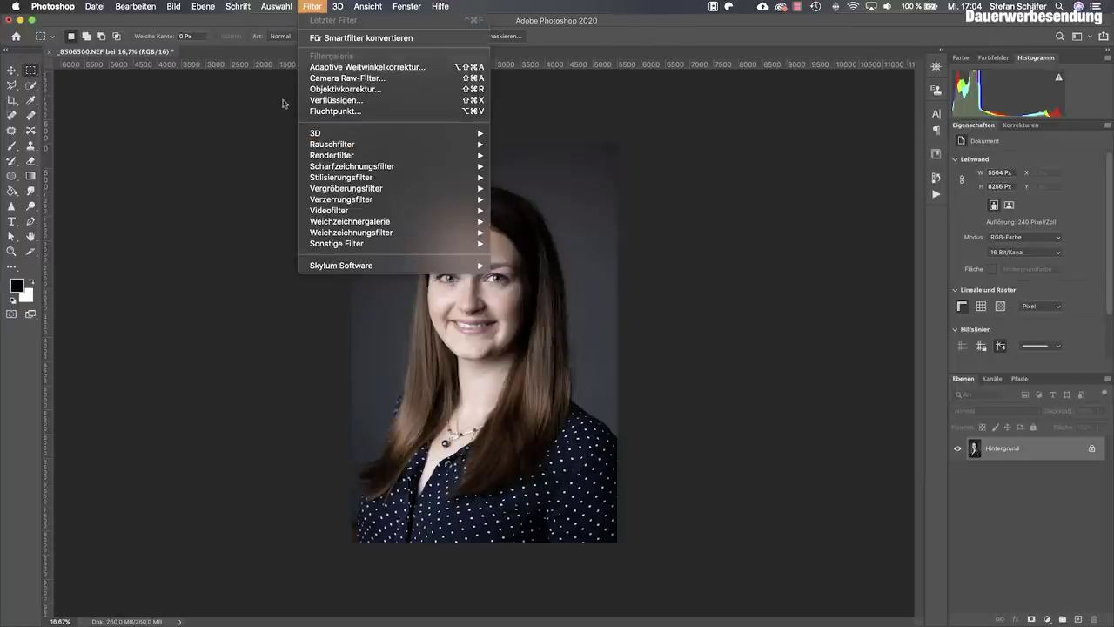
left_click(285, 147)
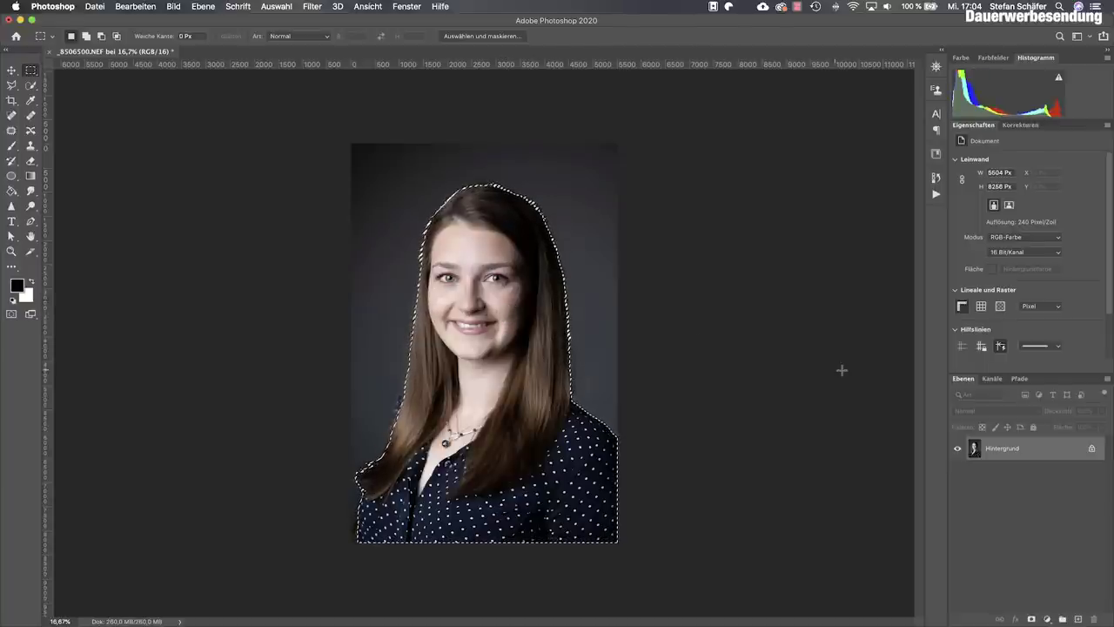
Duplicate Hintergrund, mask the copy to the woman, and add empty Ebene 1 above Hintergrund.
left_click_drag(1035, 450, 1078, 619)
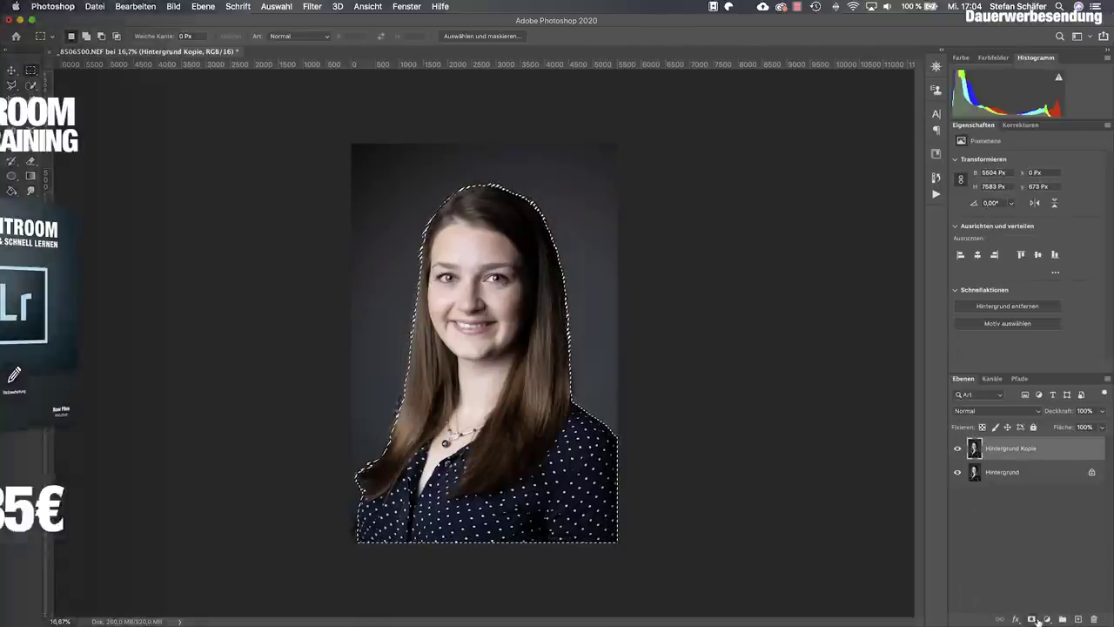
left_click(1031, 618)
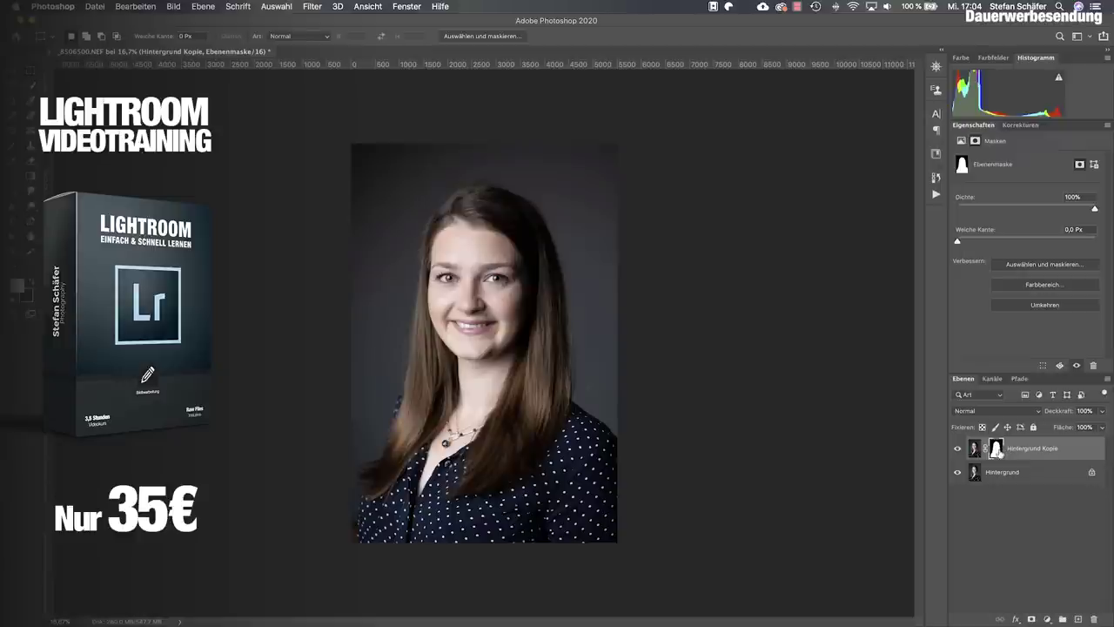
left_click(997, 449, "alt")
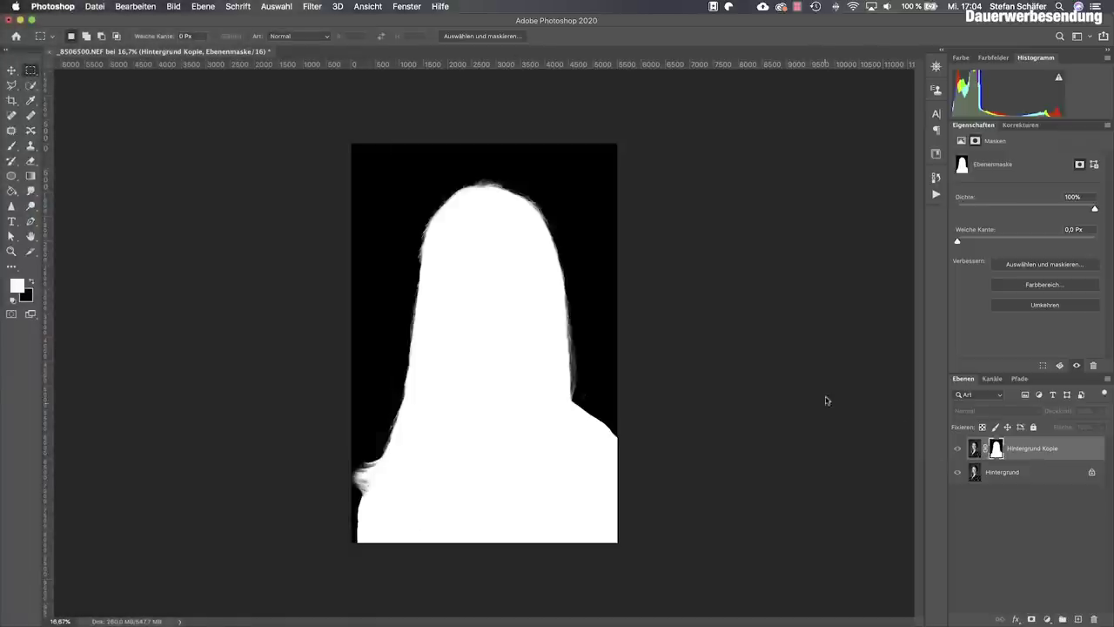
left_click(996, 452, "alt")
left_click(1016, 475)
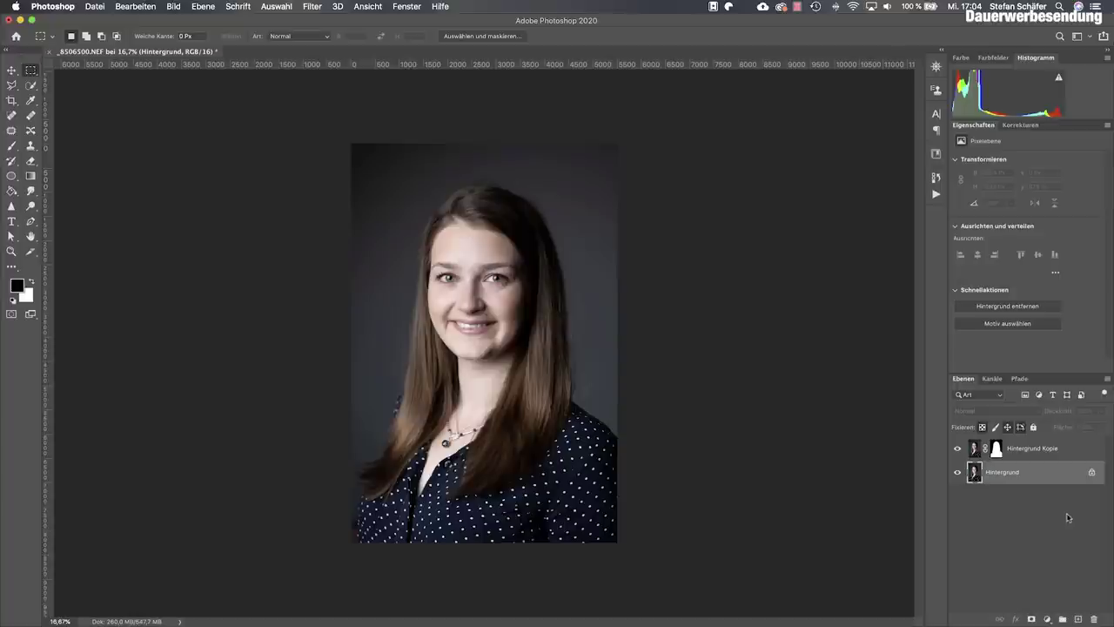
left_click(1080, 620)
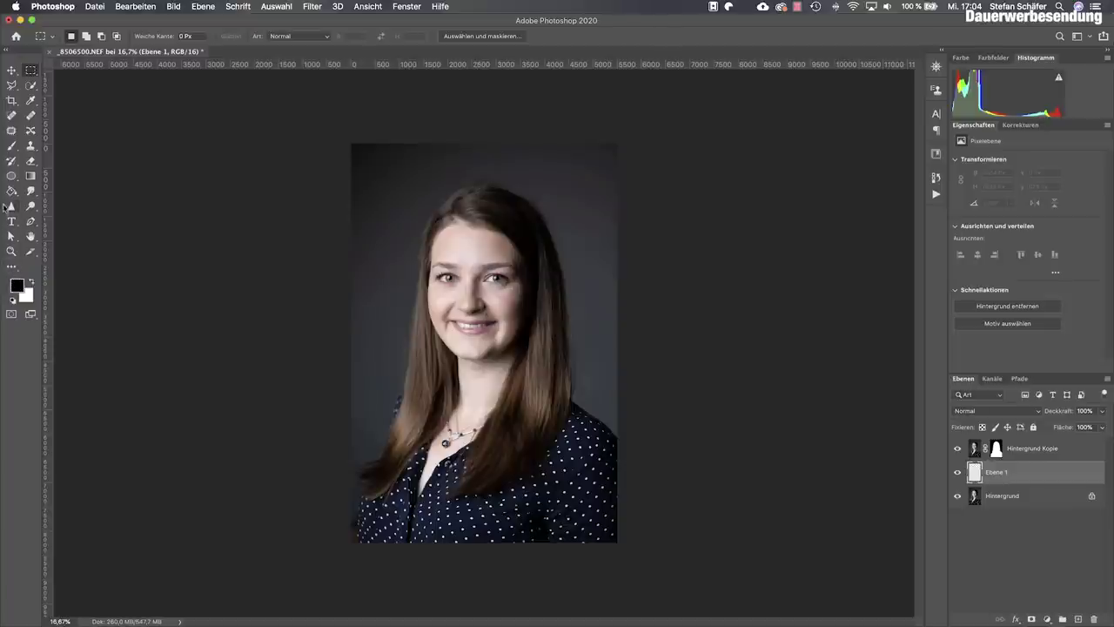
Paint Bucket-fill Ebene 1 with black, then select the Hintergrund Kopie layer mask.
left_click(11, 192)
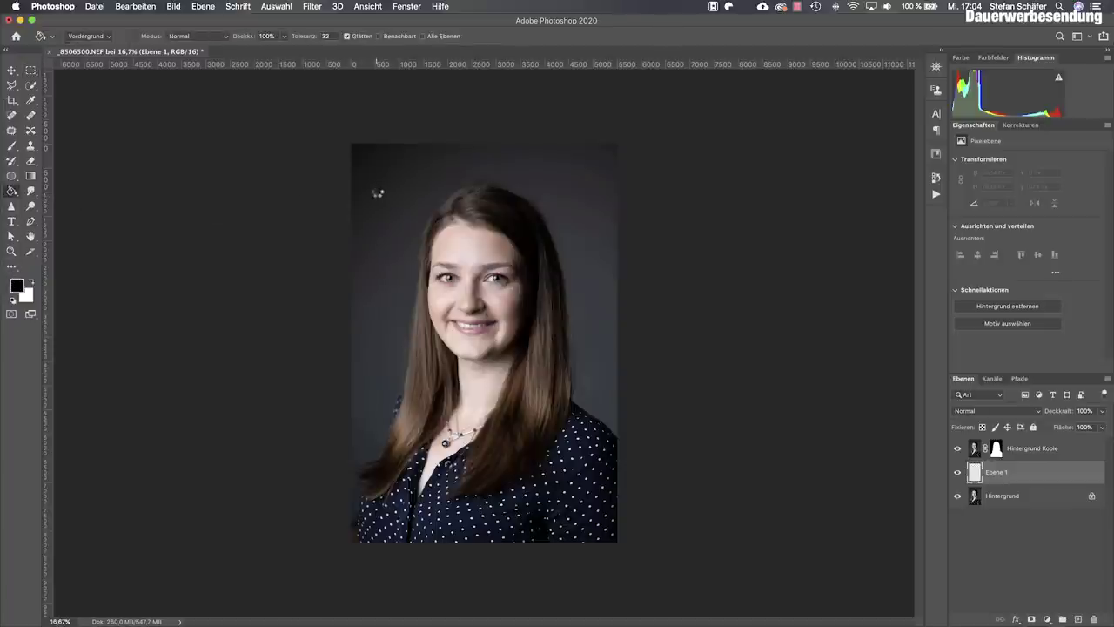
left_click(446, 236)
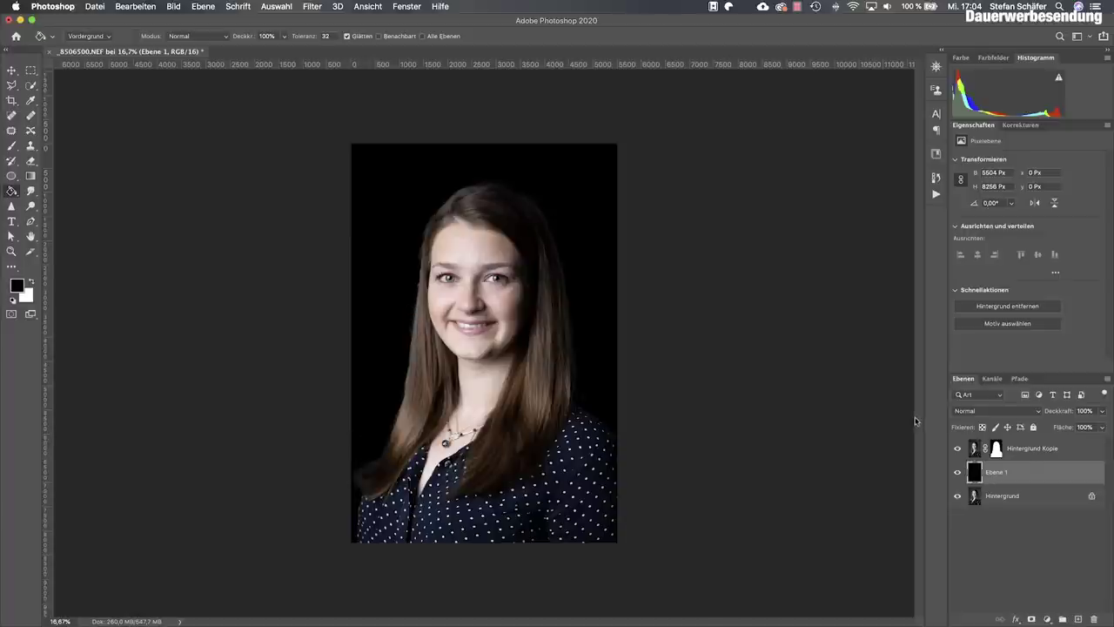
left_click(997, 449)
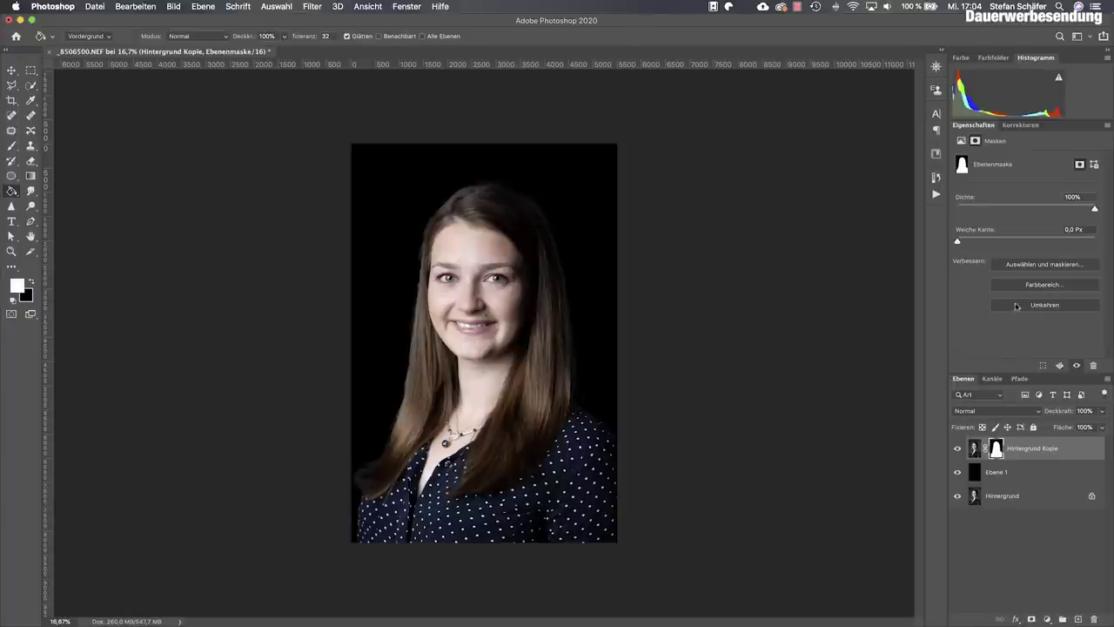
left_click(1020, 266)
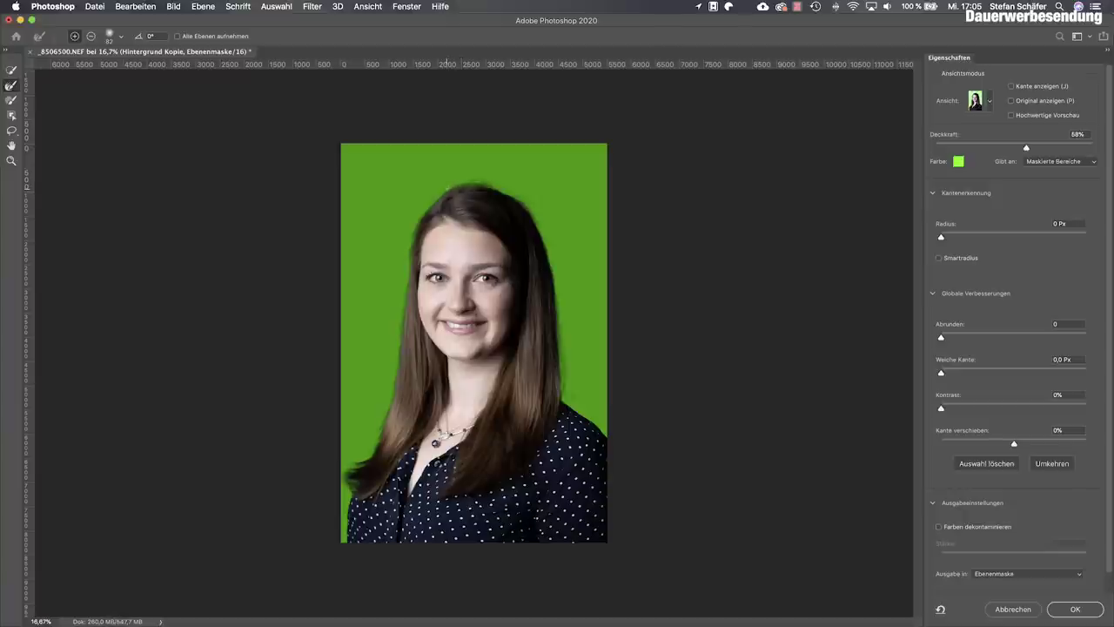
left_click(1015, 610)
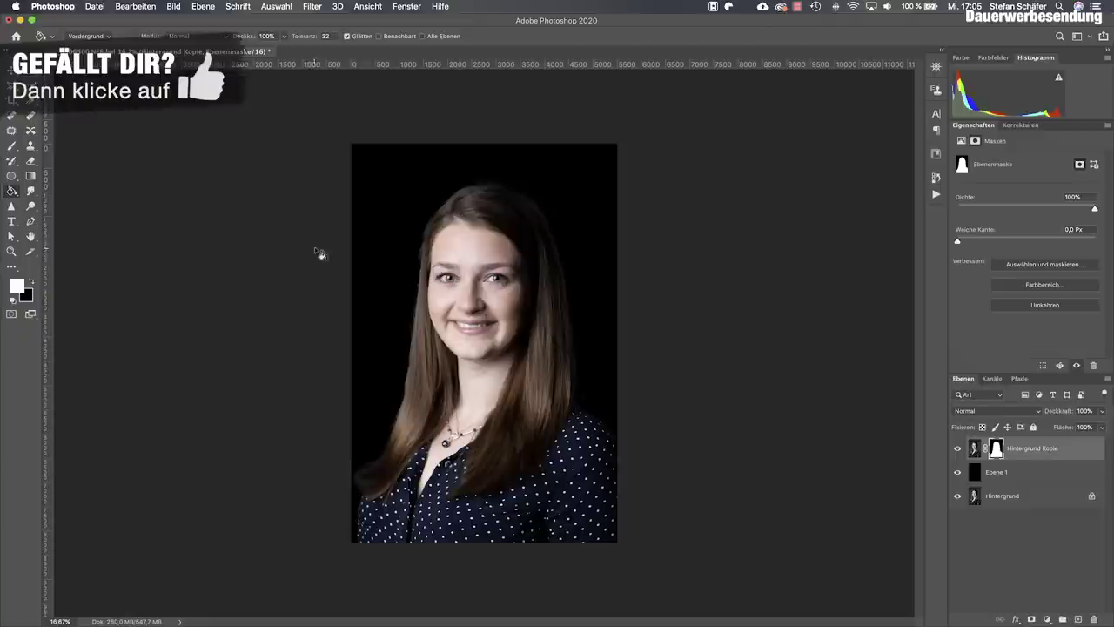
Select Ebene 1 and fill it with white instead of black.
left_click(990, 475)
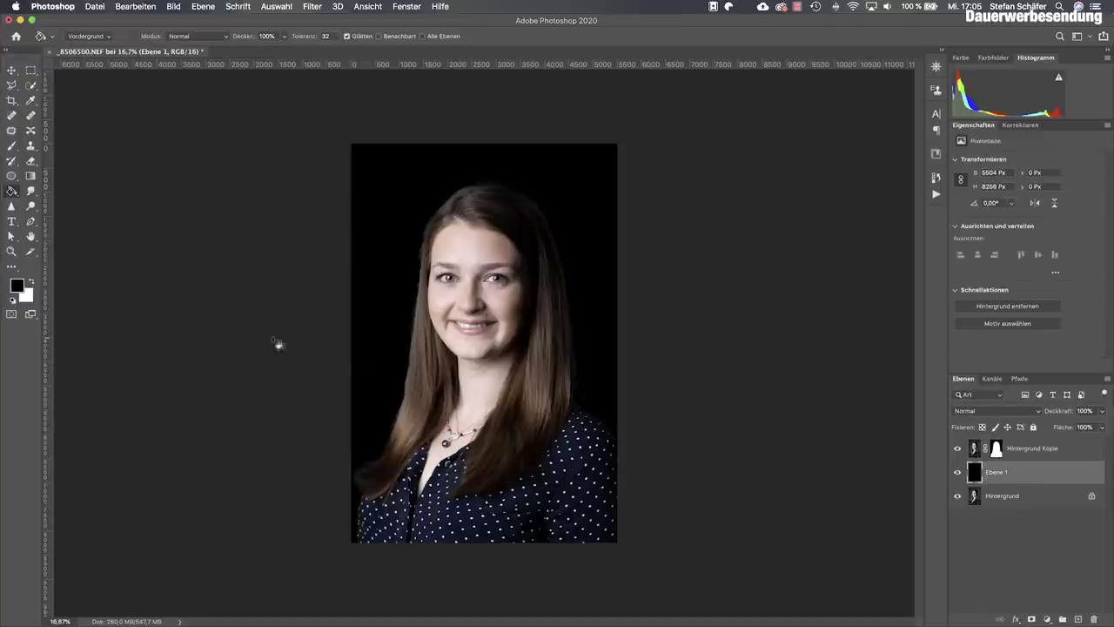
left_click(33, 282)
left_click(409, 344)
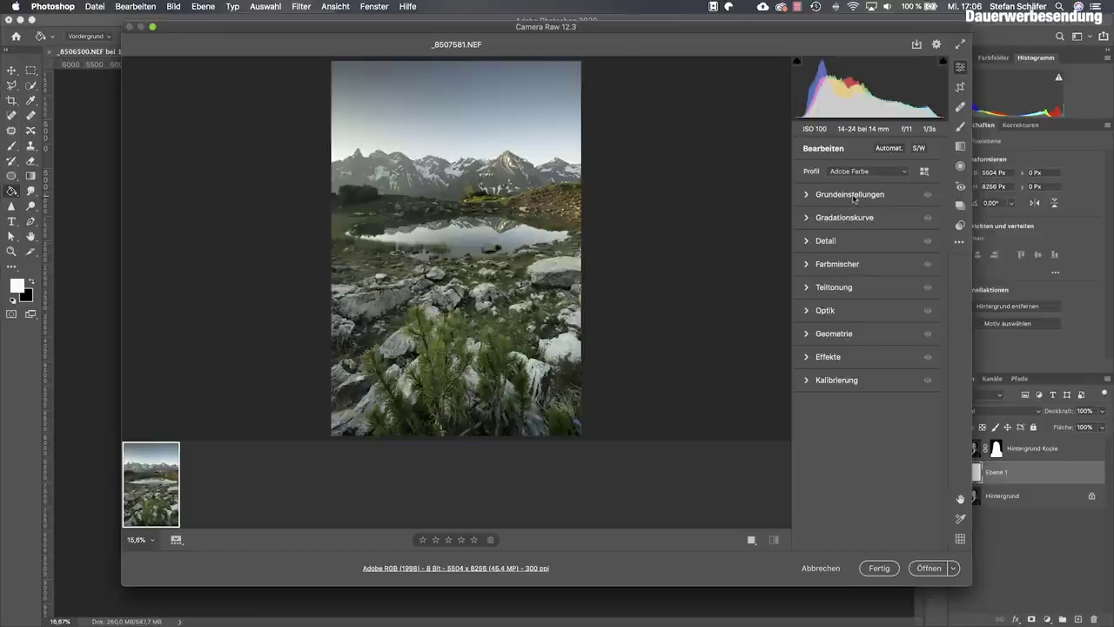
left_click(808, 195)
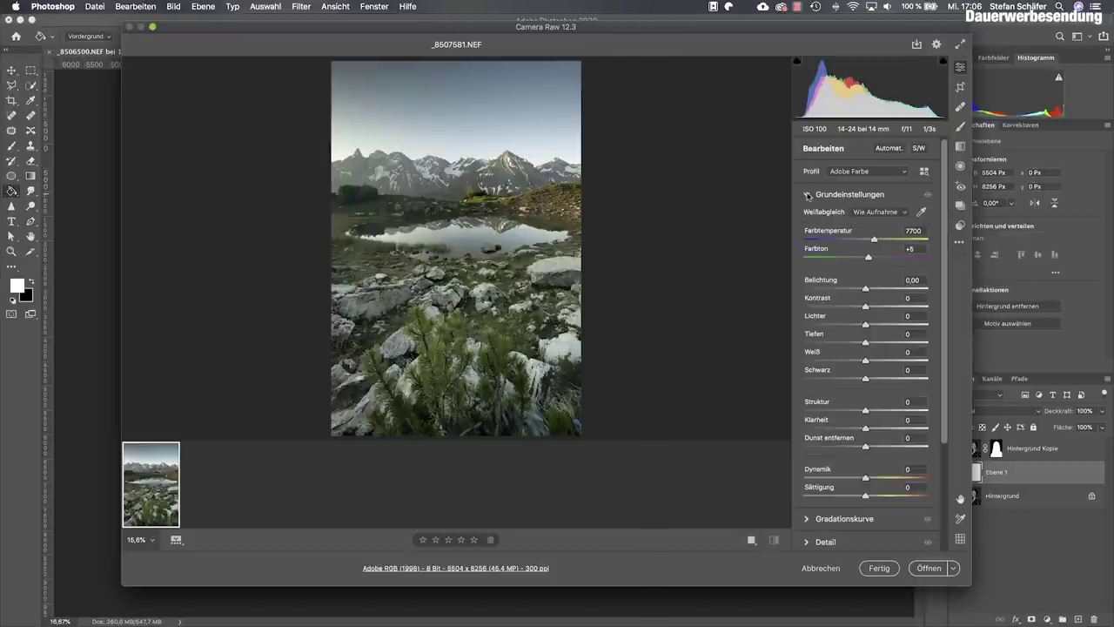
left_click(807, 195)
left_click(808, 217)
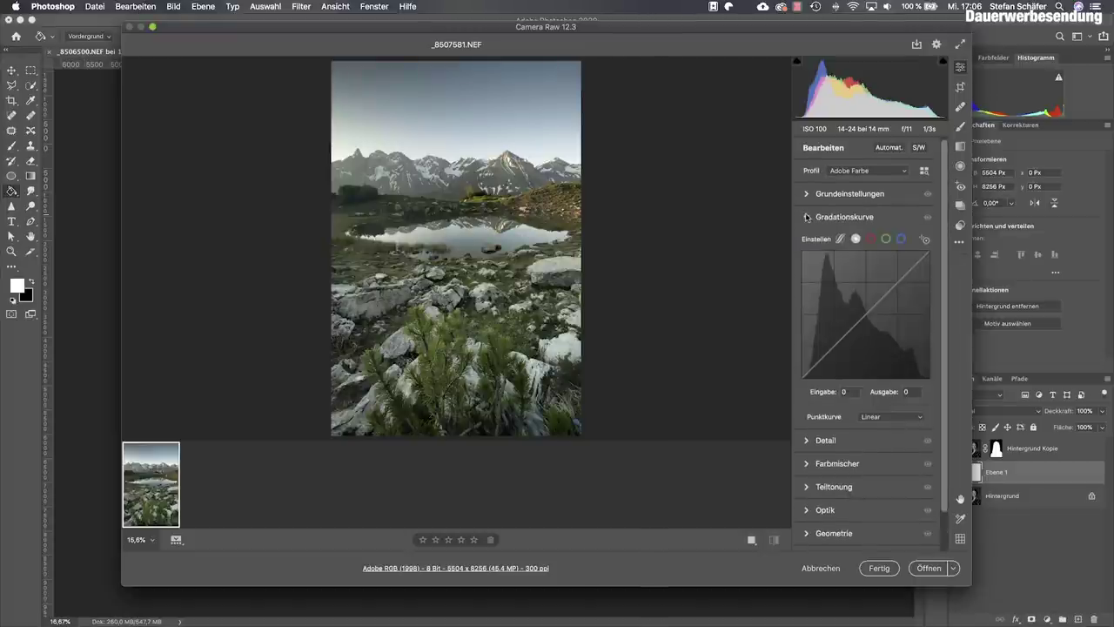
left_click(807, 217)
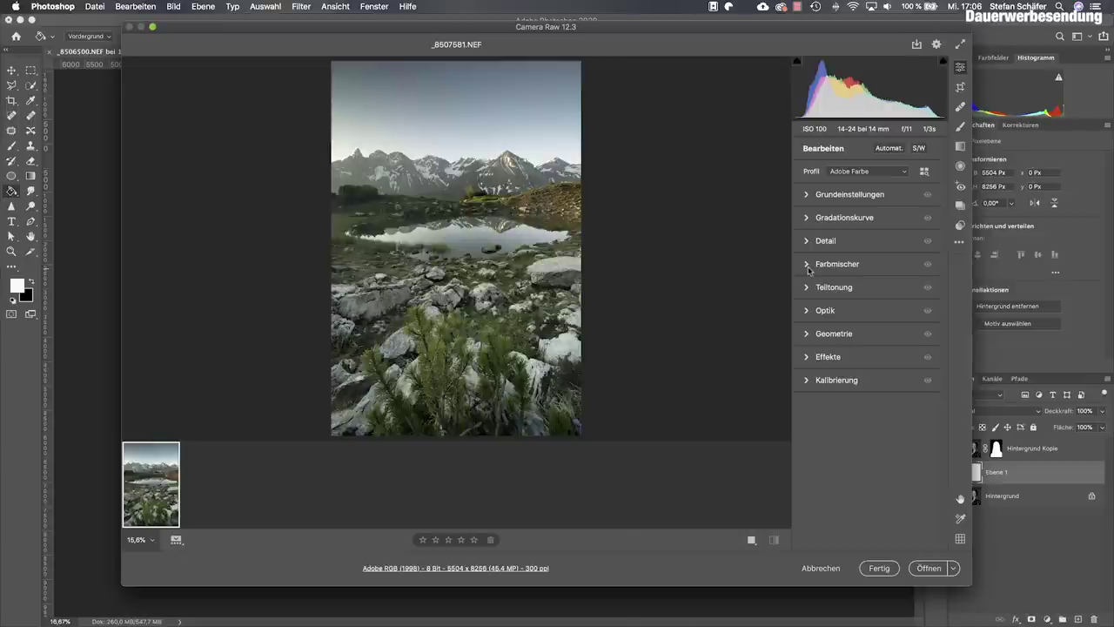
left_click(808, 266)
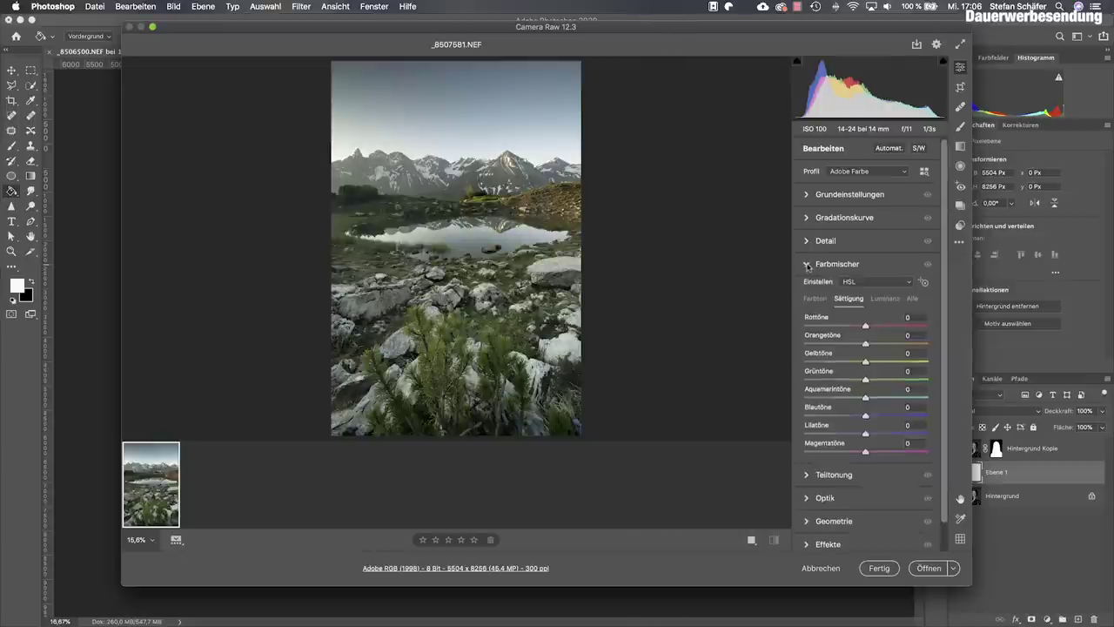
scroll(850, 315, "down", 1)
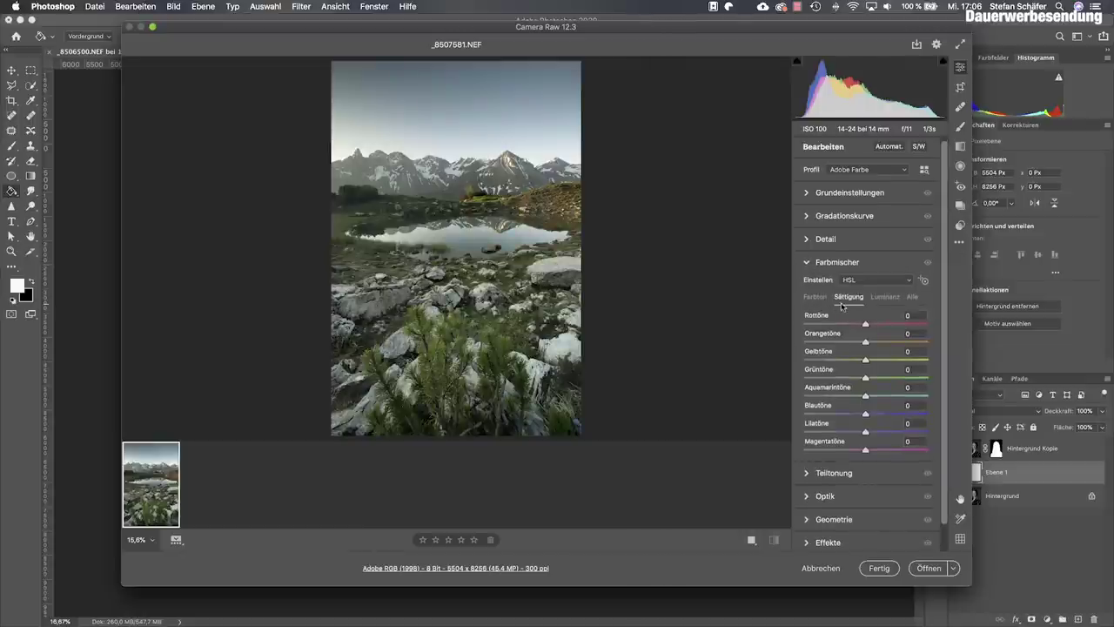
left_click(806, 264)
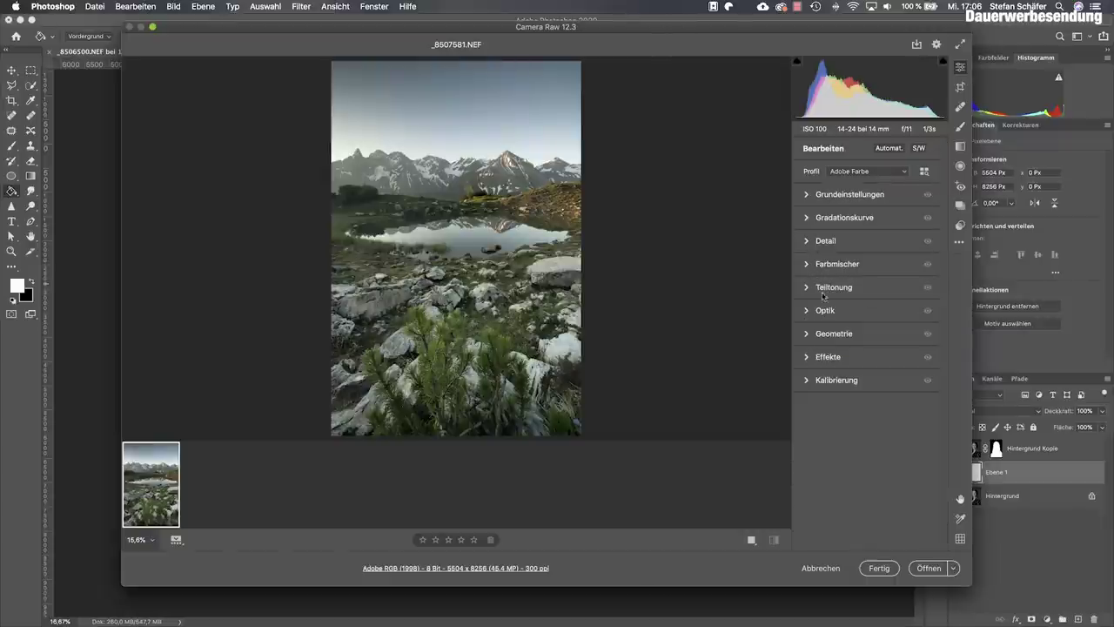
Enable chromatic aberration removal and profile corrections, then collapse the Optik and Geometrie sections.
left_click(807, 310)
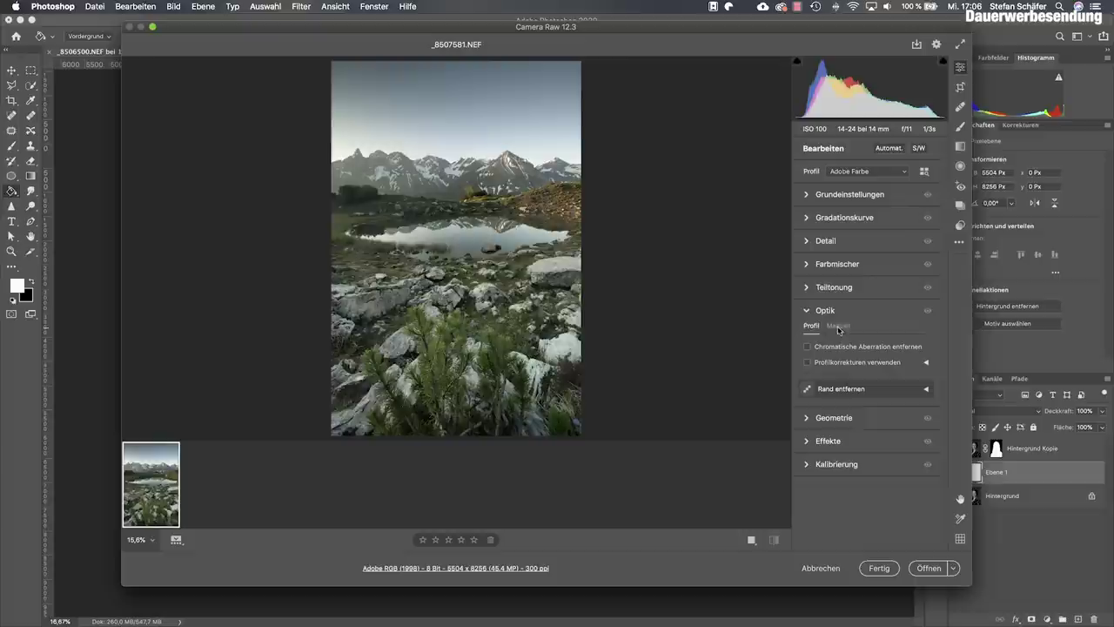
left_click(807, 362)
left_click(807, 346)
left_click(924, 362)
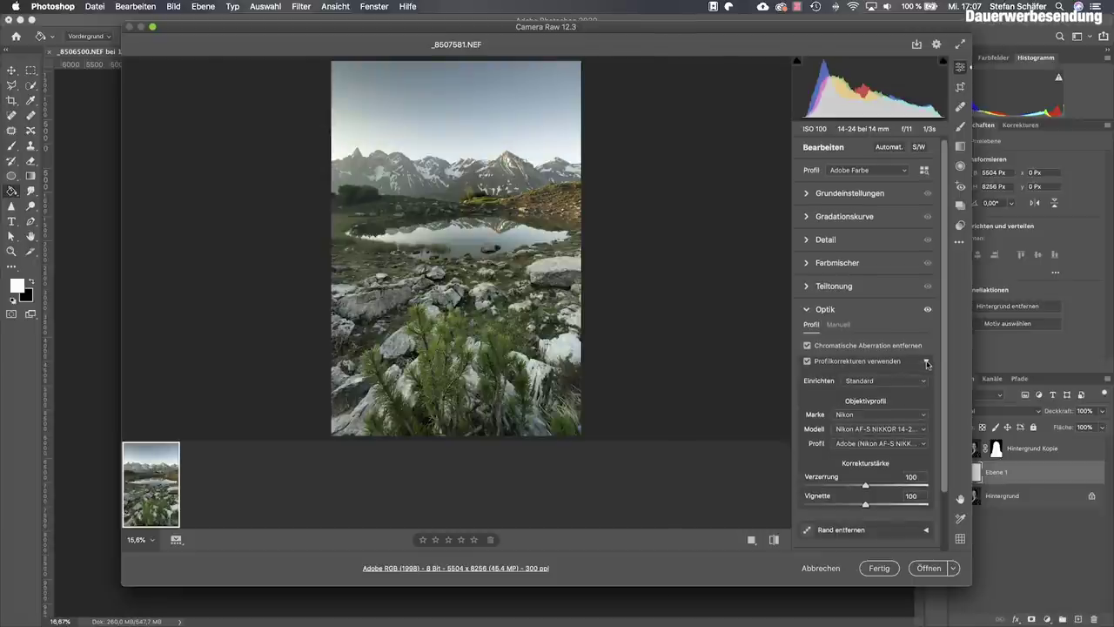
left_click(927, 362)
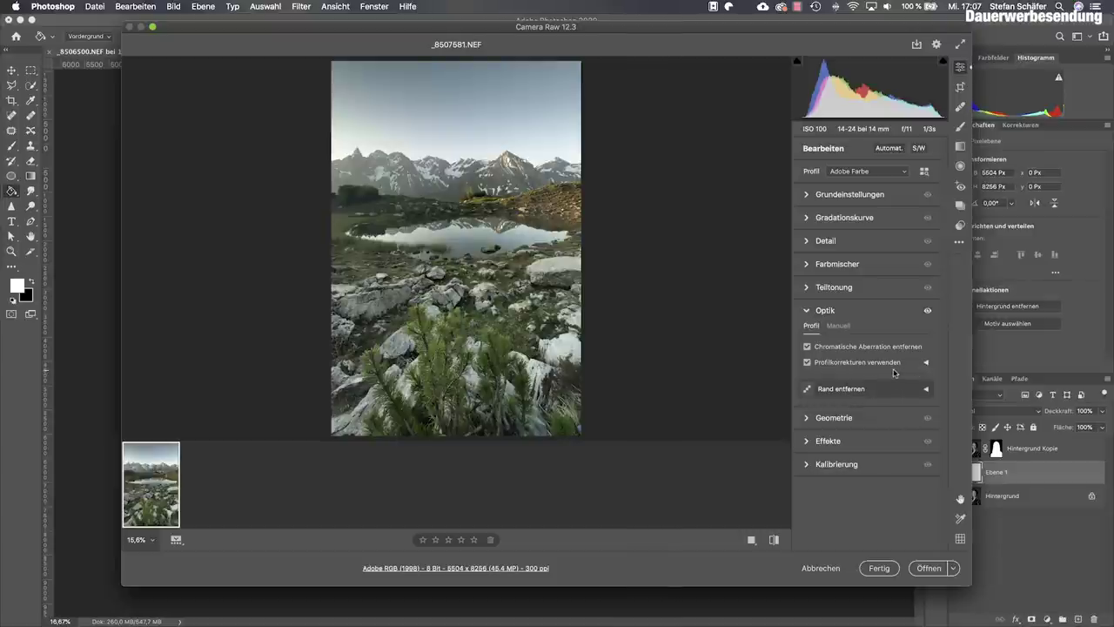
left_click(807, 420)
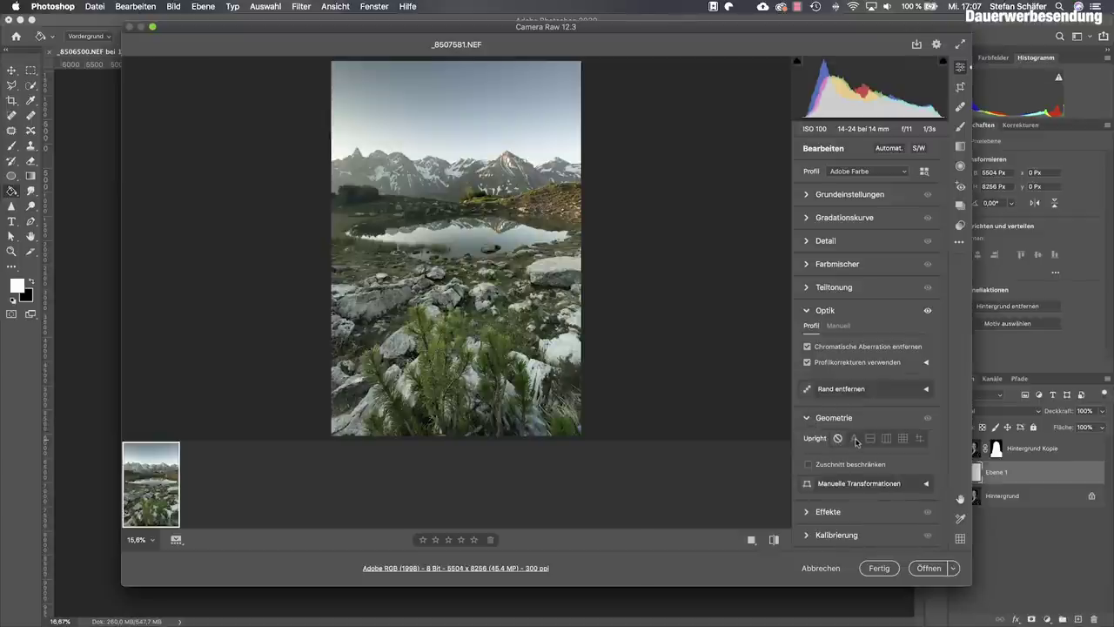
left_click(808, 418)
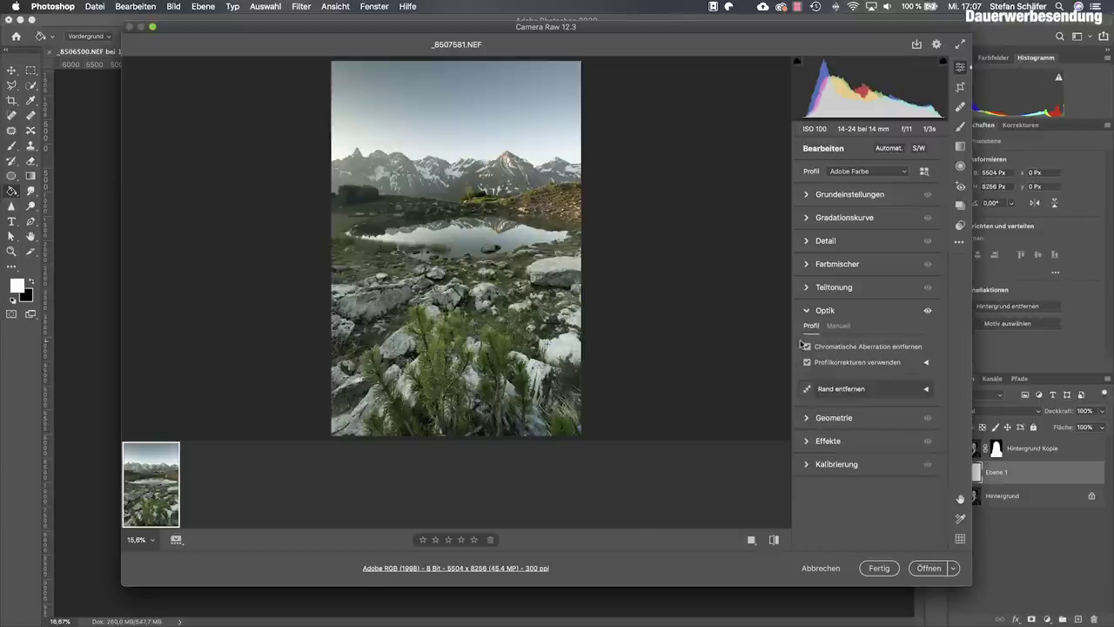
left_click(807, 310)
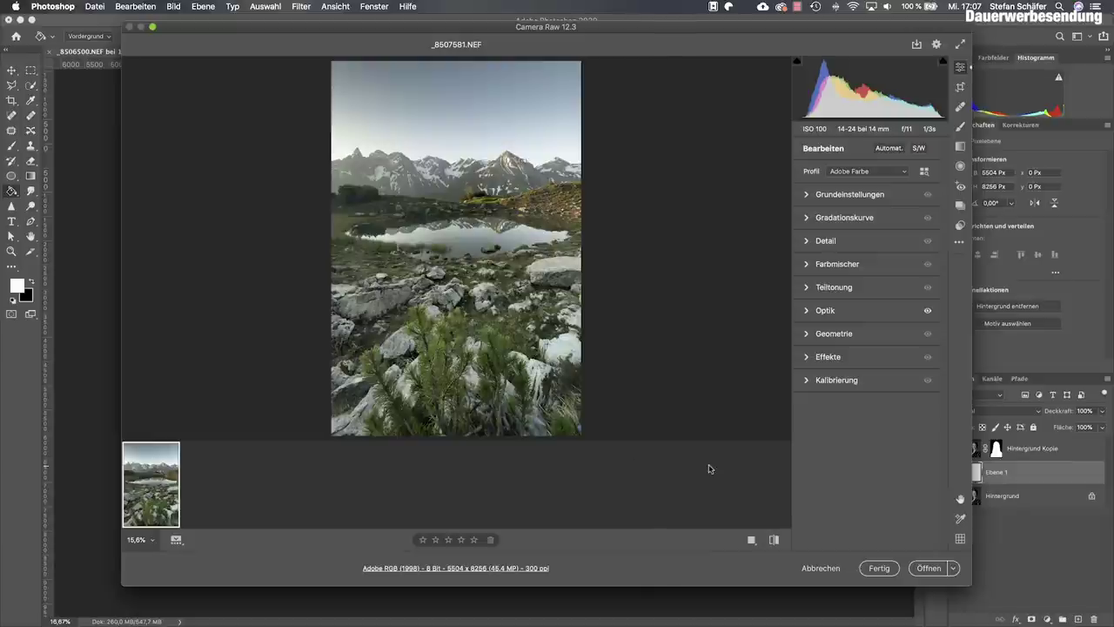
Set shadows +34, highlights −43, contrast +15, exposure −0,15, tint +13, clarity +6, dehaze +9.
left_click(837, 195)
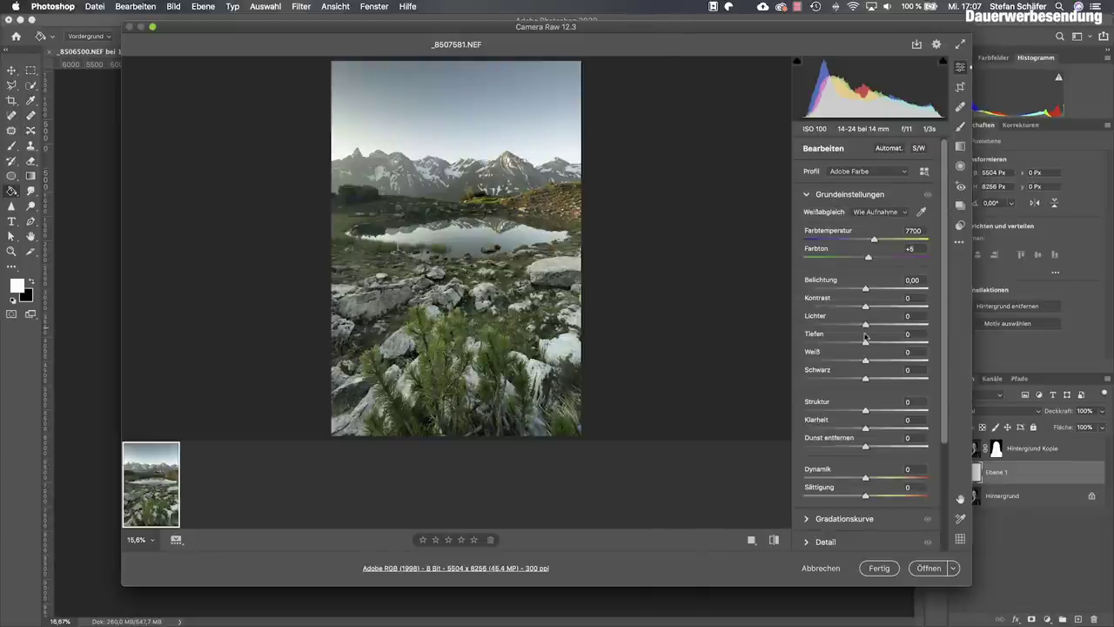
left_click_drag(865, 343, 886, 345)
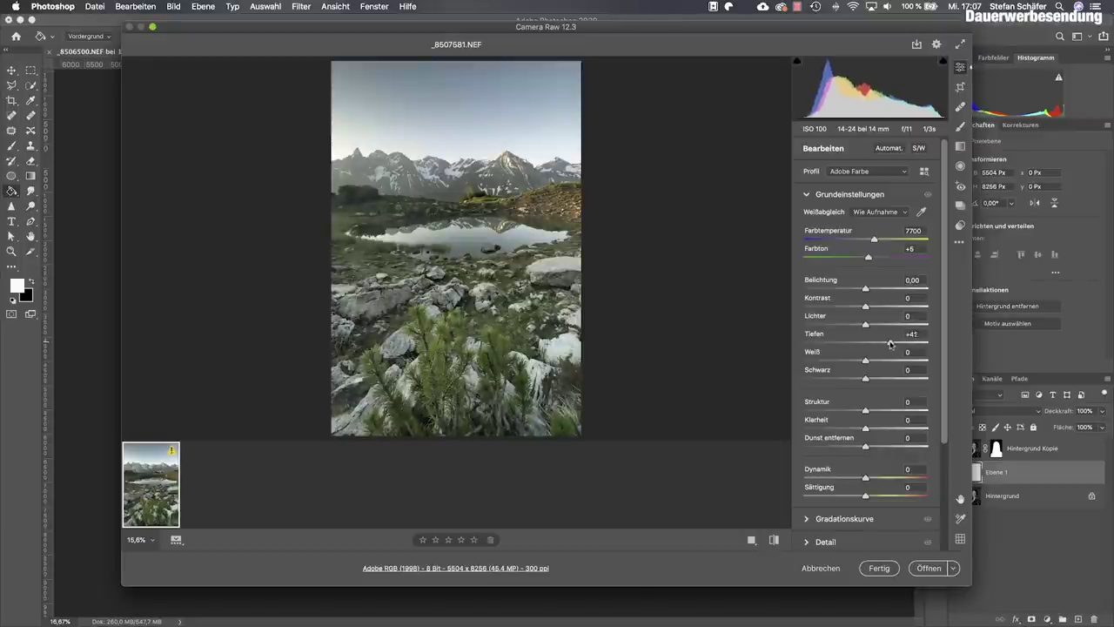
mouse_move(865, 324)
left_mouse_down()
mouse_move(839, 327)
mouse_move(877, 310)
left_mouse_up()
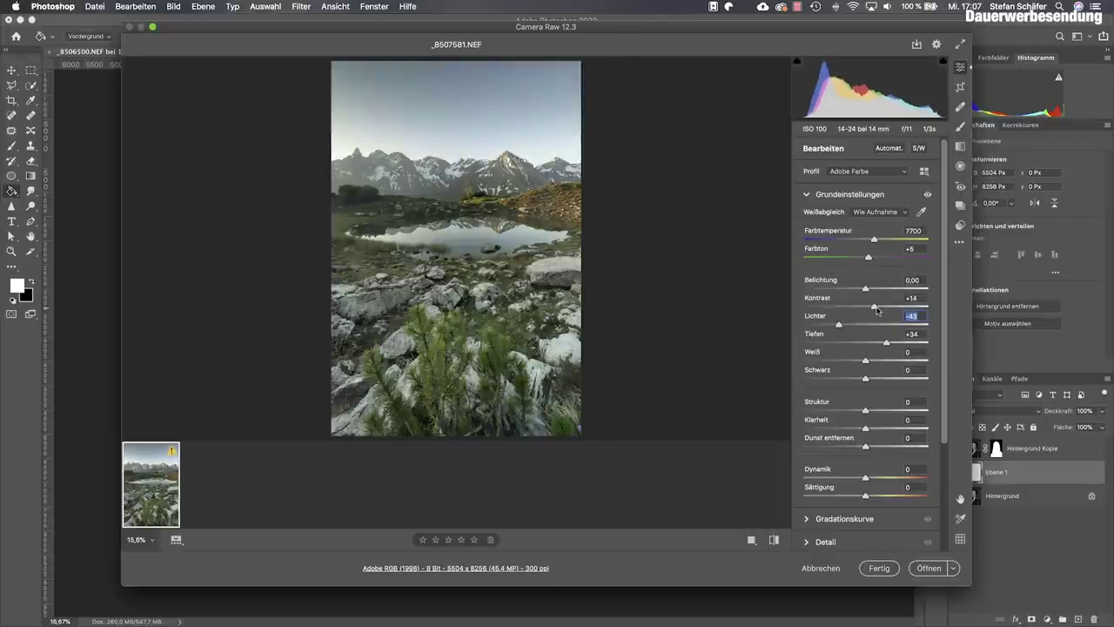
left_click(875, 308)
left_click_drag(866, 292, 863, 290)
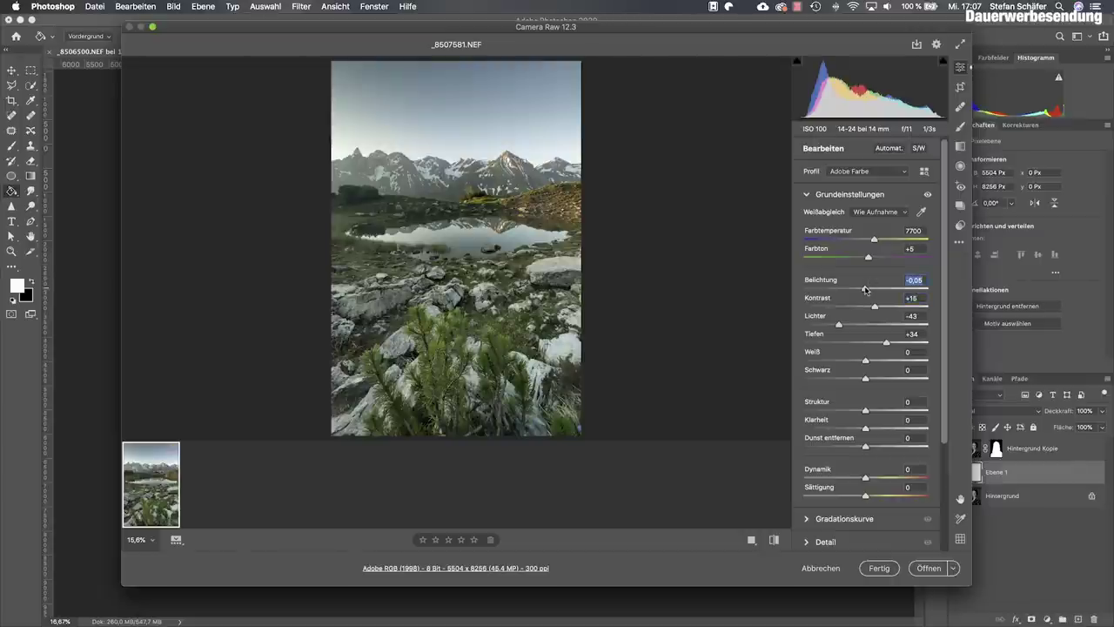
left_click_drag(864, 289, 865, 288)
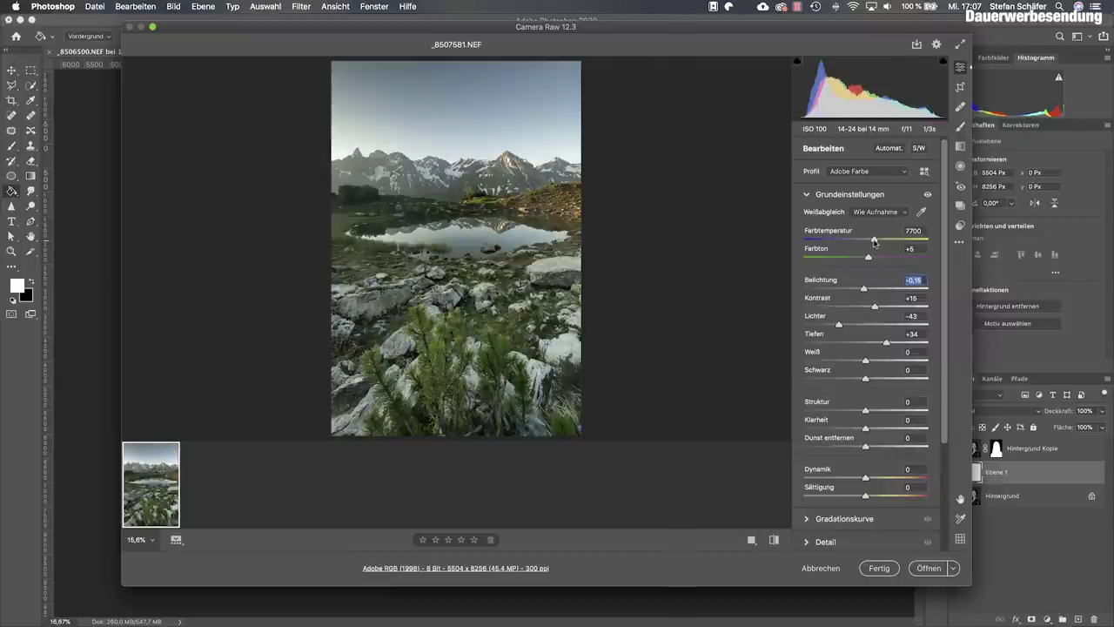
left_click_drag(867, 259, 873, 259)
left_click(874, 259)
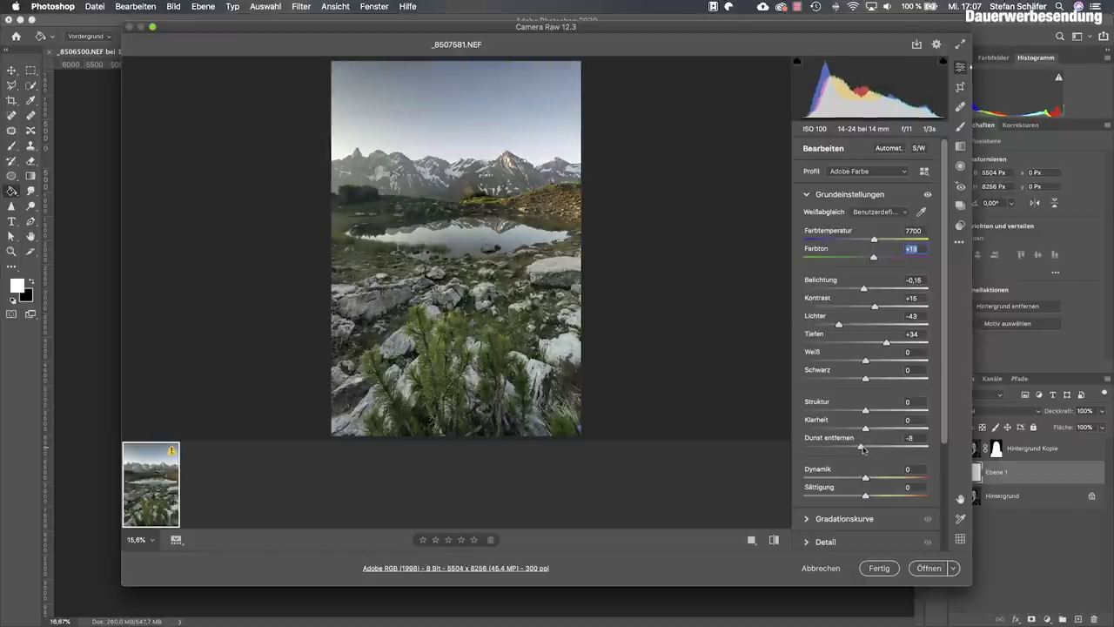
left_click_drag(866, 449, 869, 428)
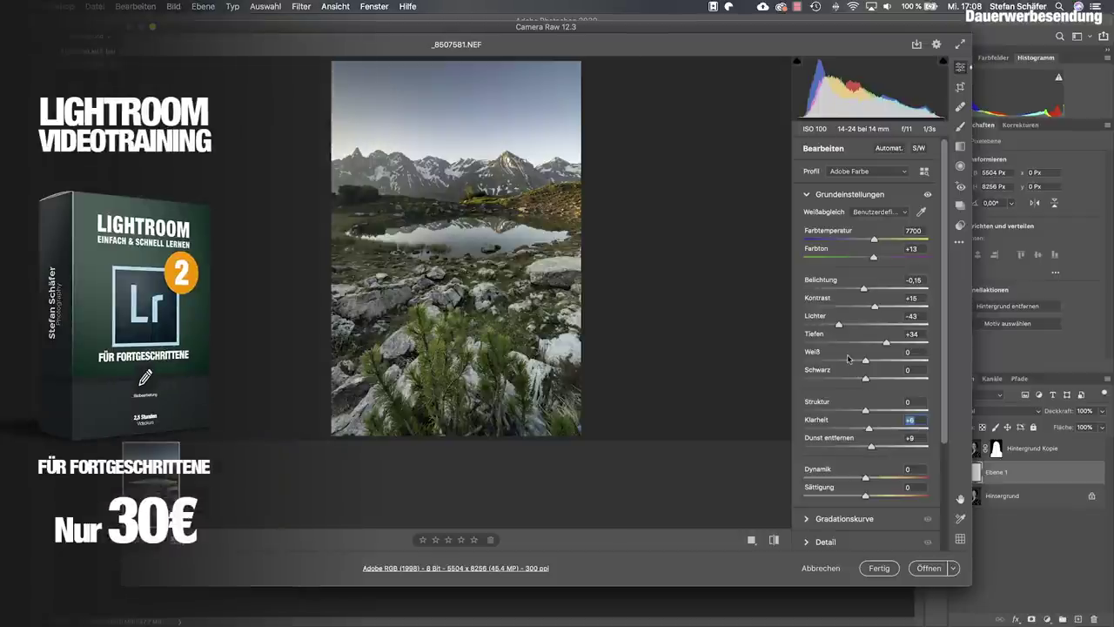
Add RGB curve points 190/201 and 62/59, then place a red-channel point at 128/127.
left_click(807, 520)
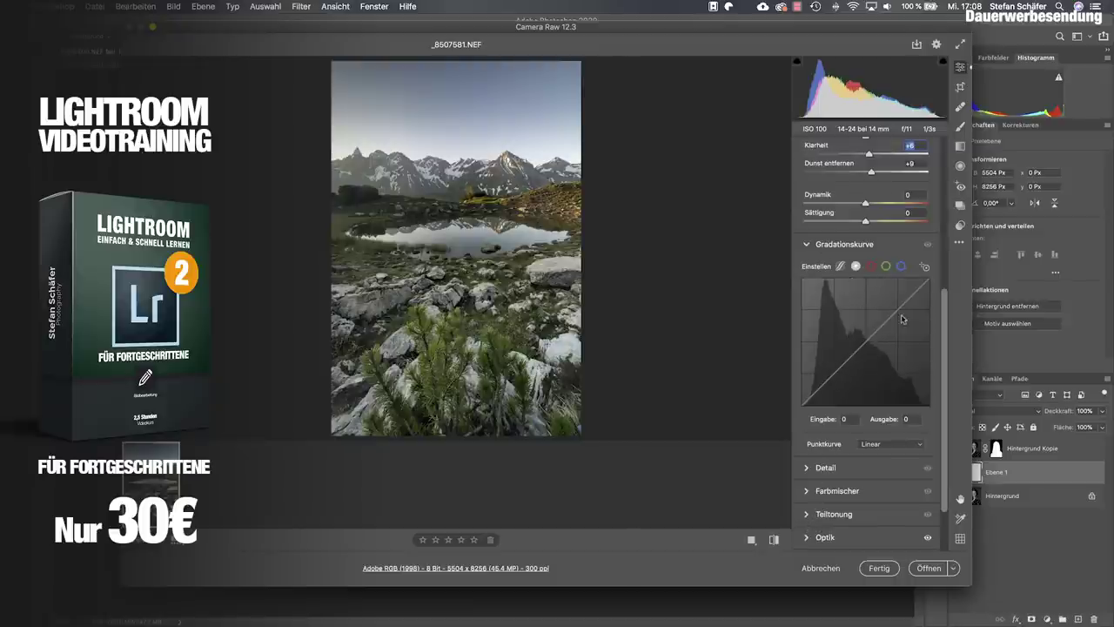
left_click_drag(897, 317, 897, 305)
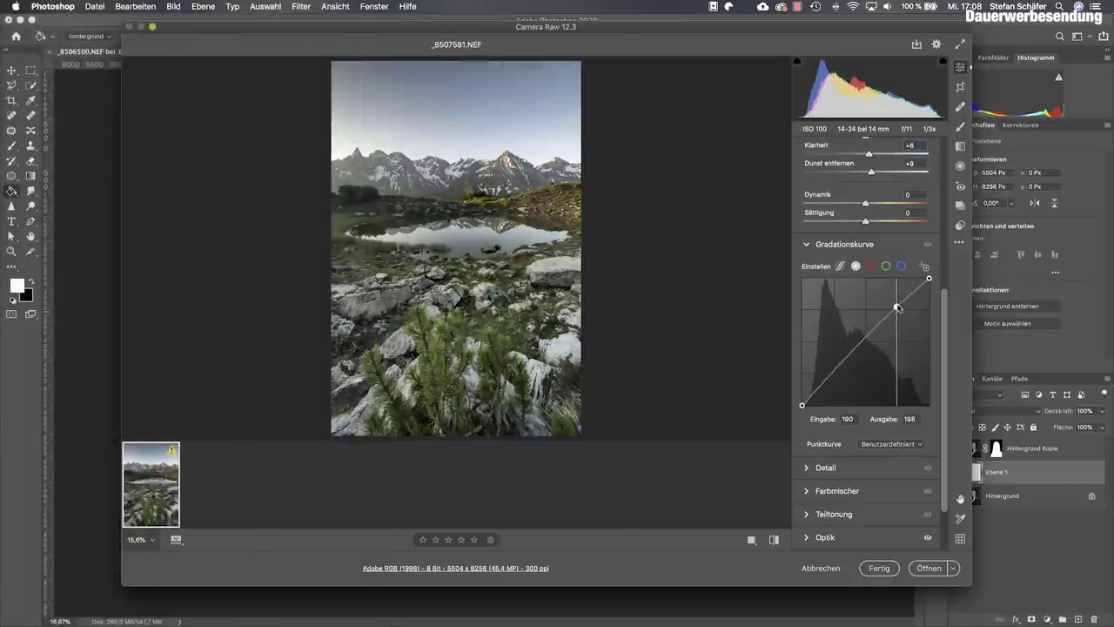
left_click(833, 376)
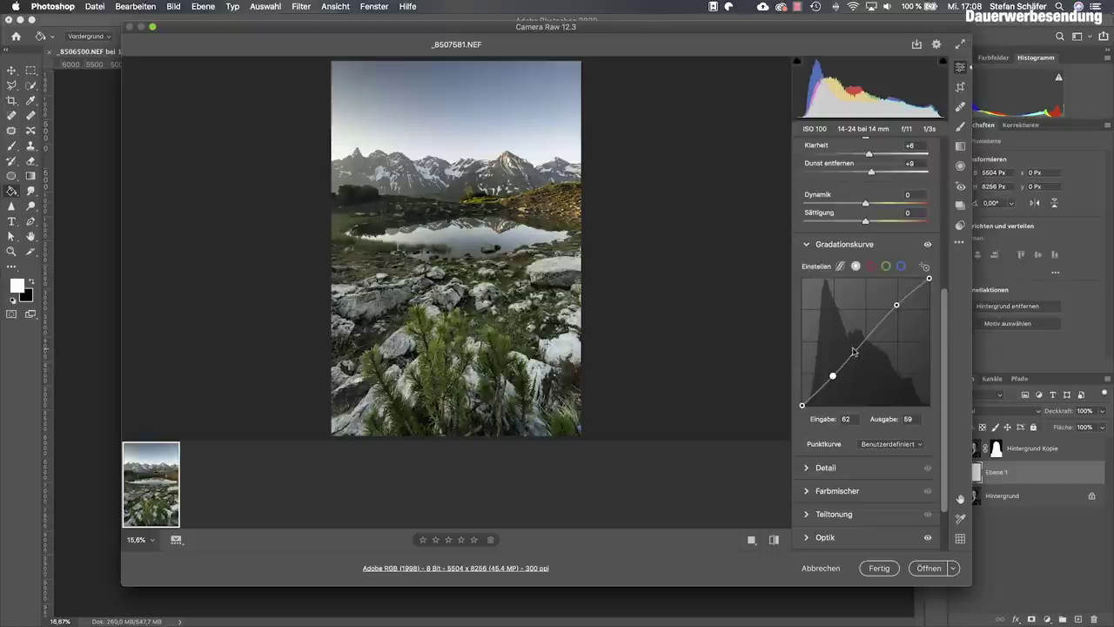
left_click(869, 270)
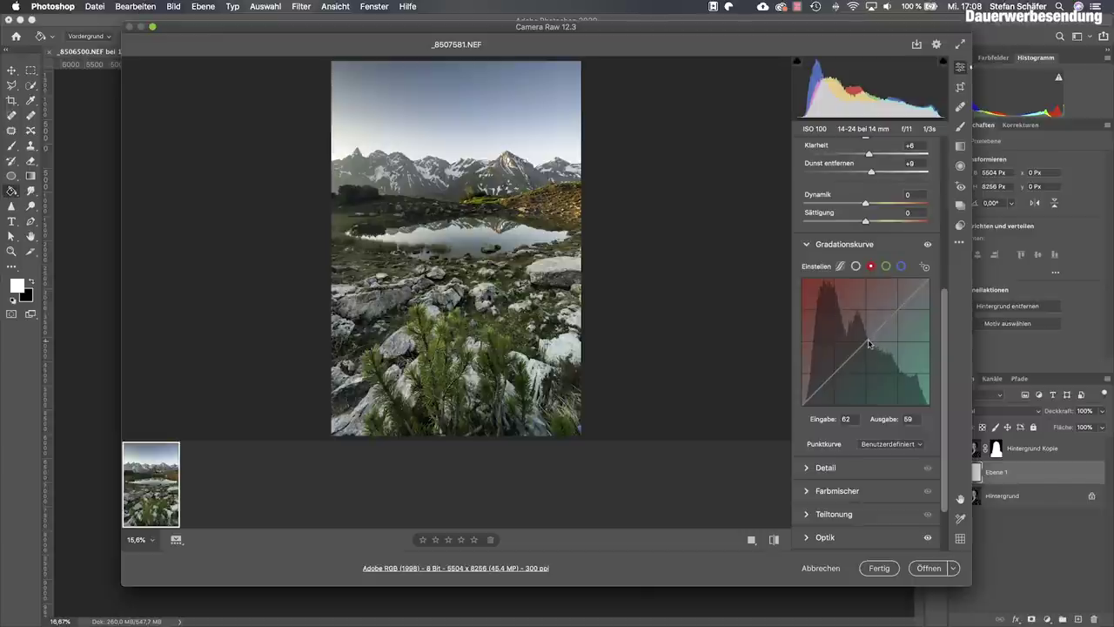
mouse_move(867, 345)
left_mouse_down()
mouse_move(879, 352)
mouse_move(865, 342)
left_mouse_up()
Reset the red channel curve and give it an S-curve with points 188/197 and 63/61.
right_click(864, 335)
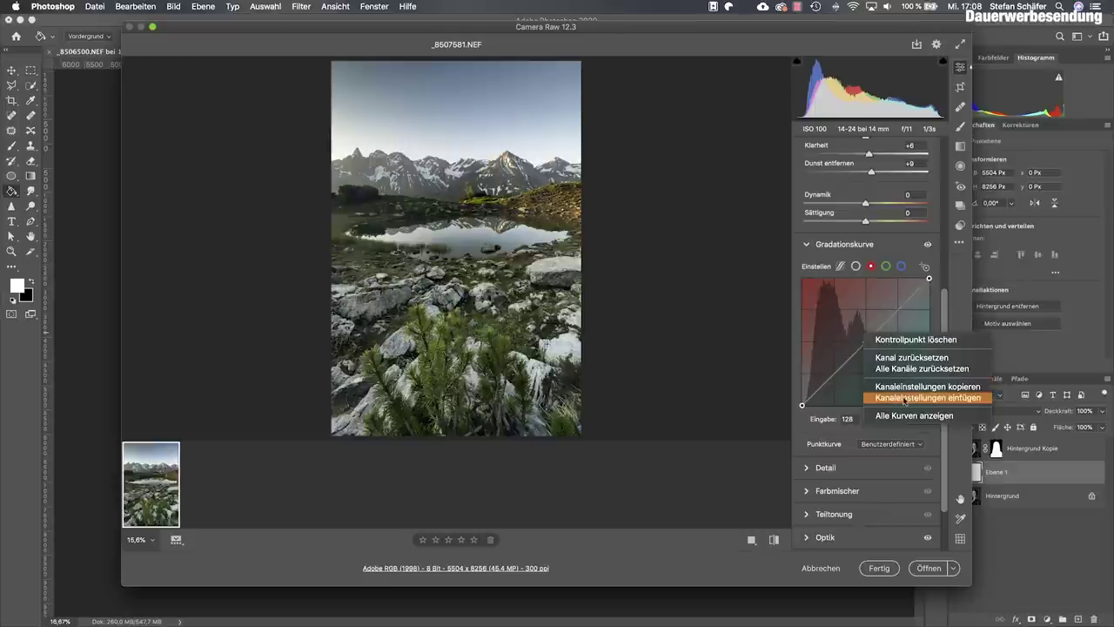
left_click(905, 357)
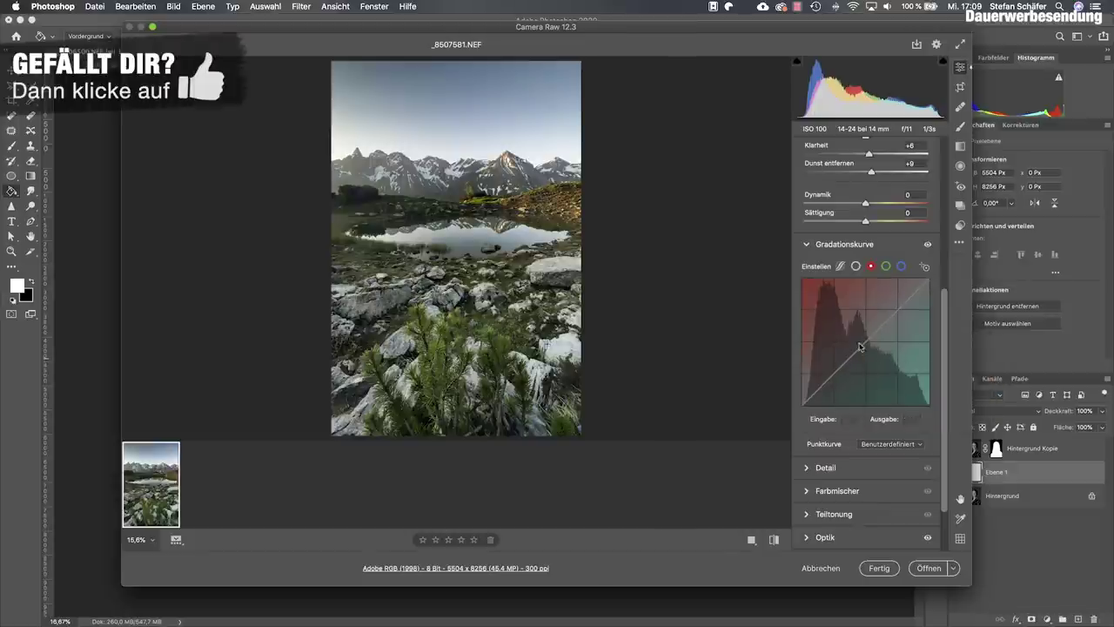
left_click_drag(899, 310, 895, 307)
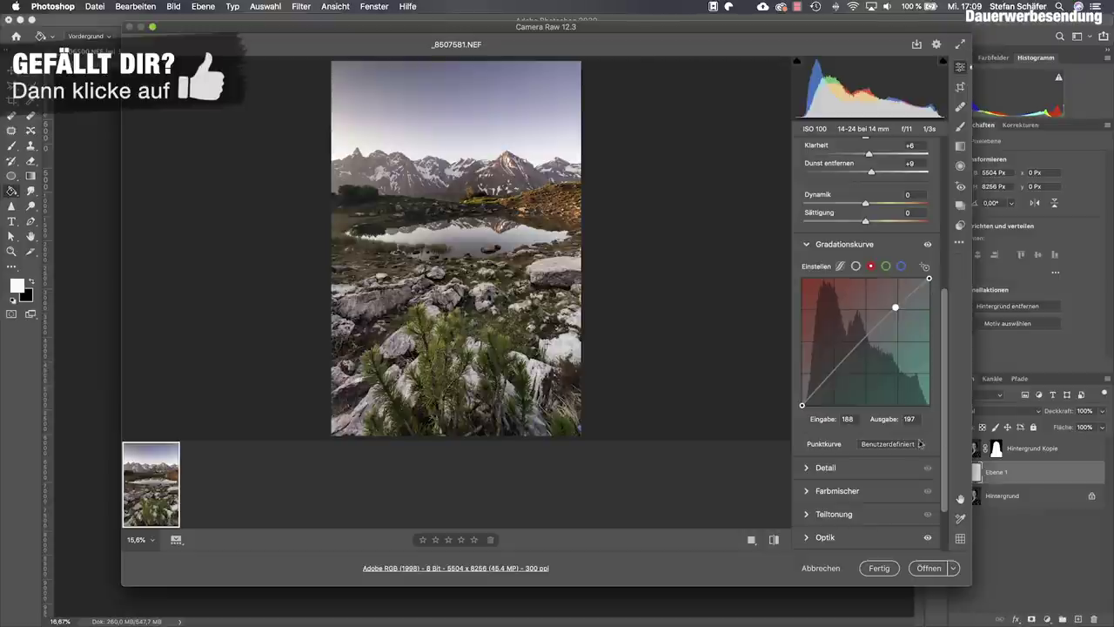
left_click(833, 374)
left_click_drag(833, 374, 833, 376)
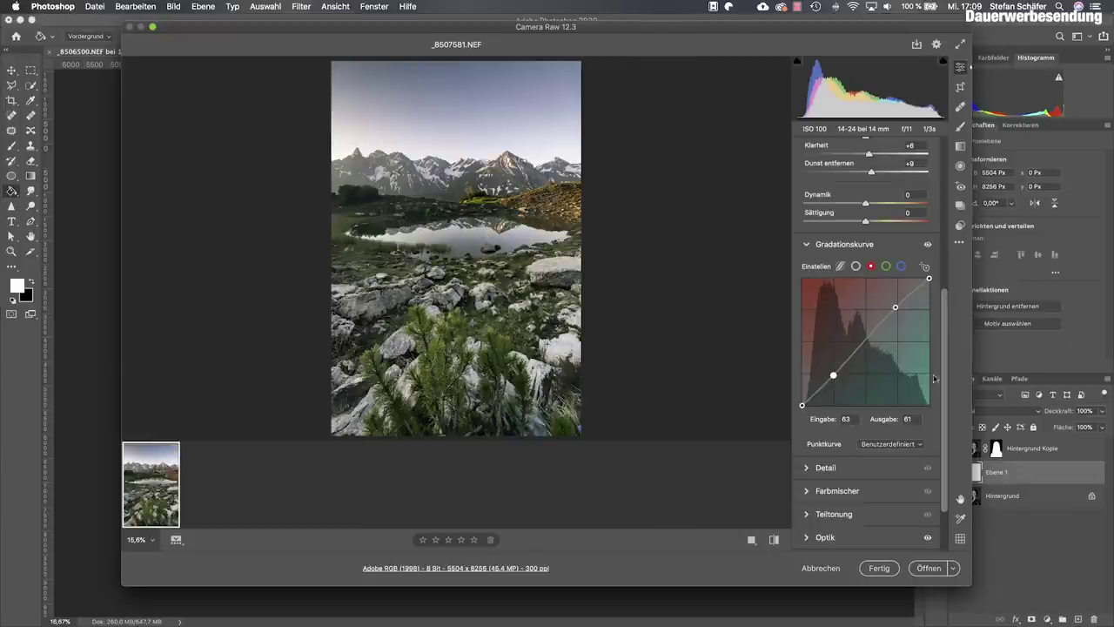
Copy the red channel curve settings and paste them into the green and blue channels.
right_click(888, 373)
left_click(905, 407)
left_click(886, 265)
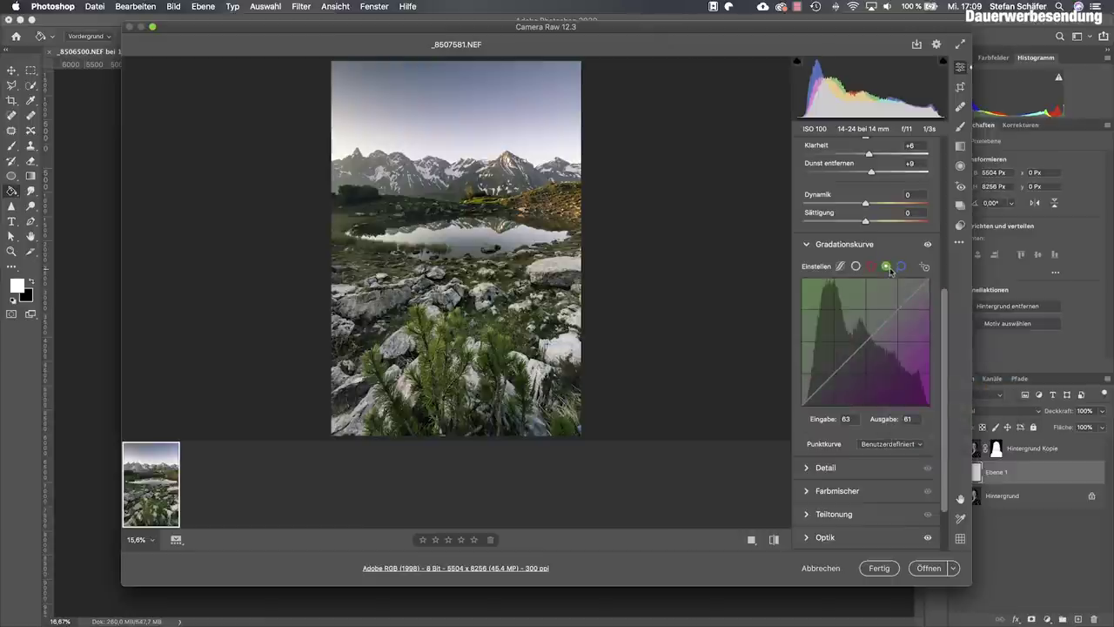
right_click(885, 326)
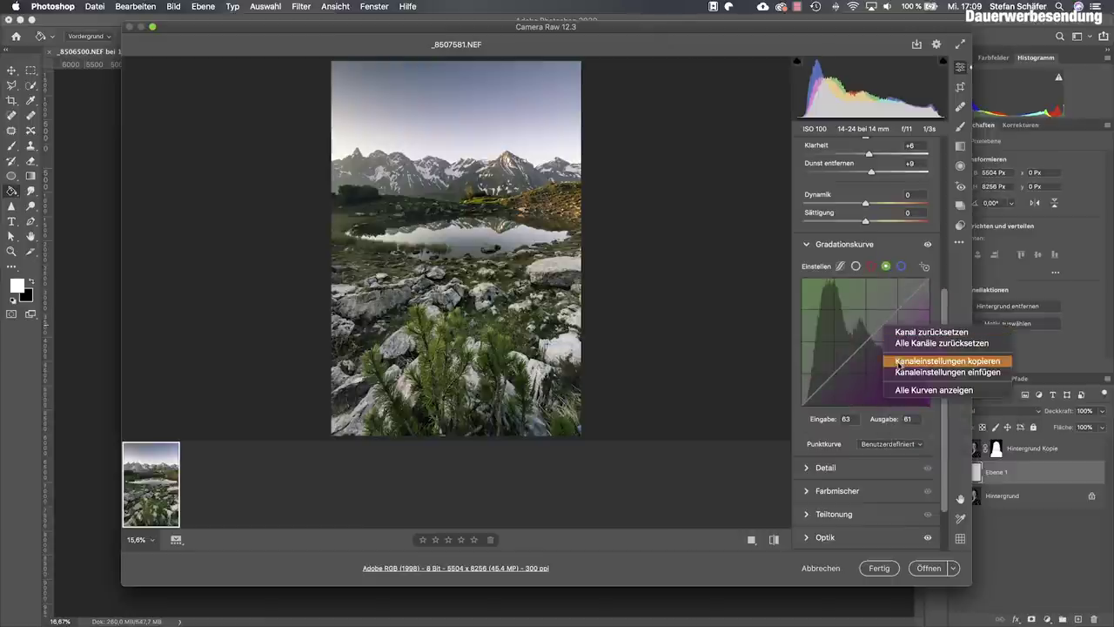
left_click(901, 373)
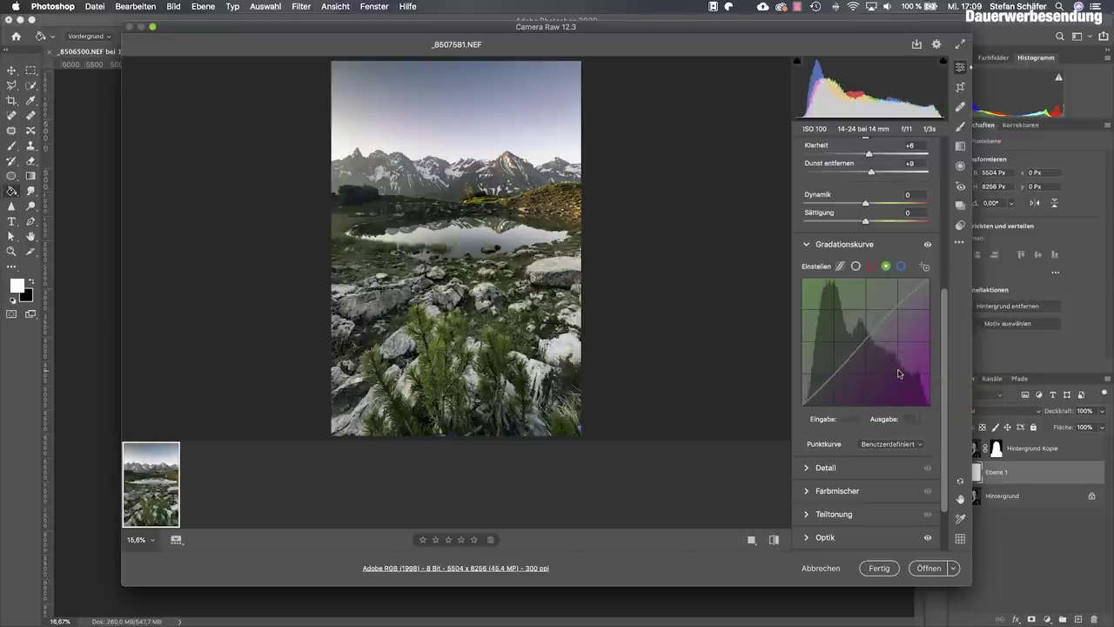
left_click(905, 269)
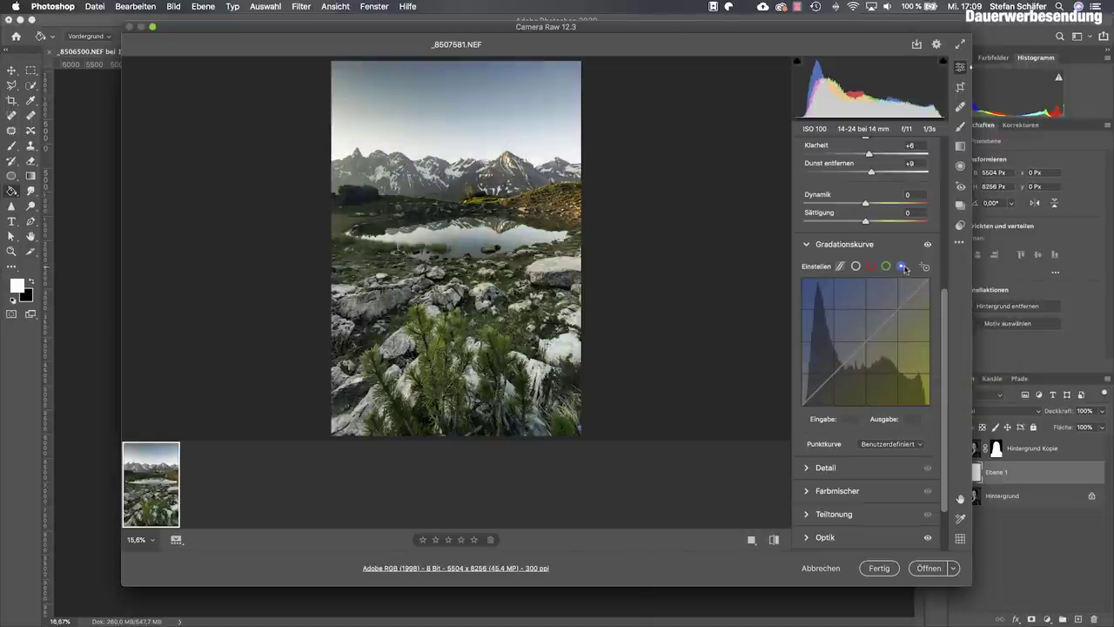
right_click(897, 334)
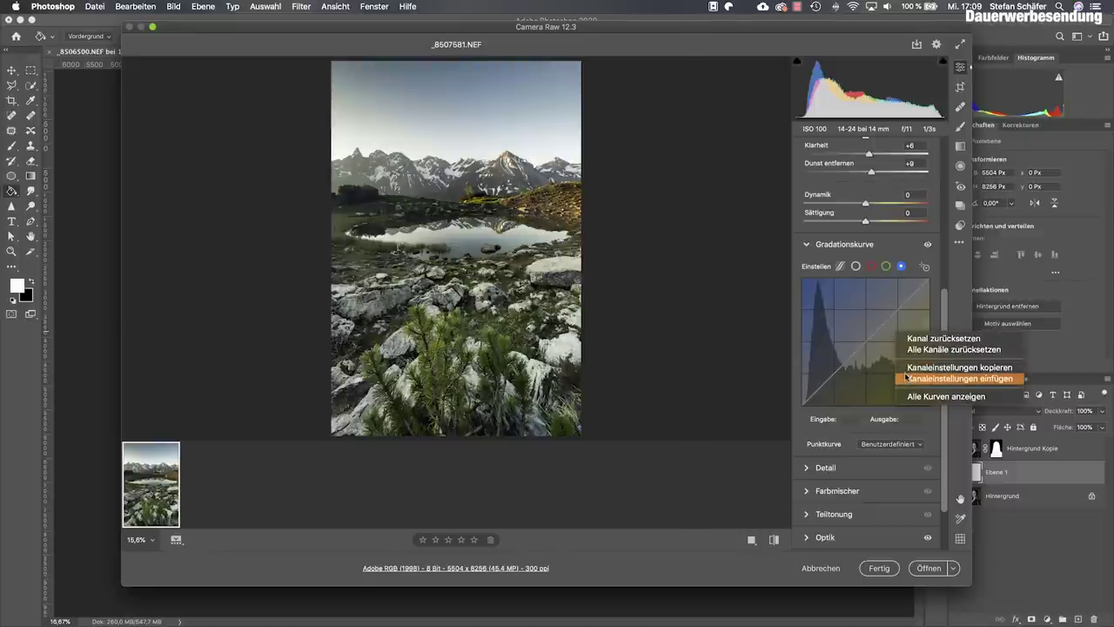
left_click(905, 378)
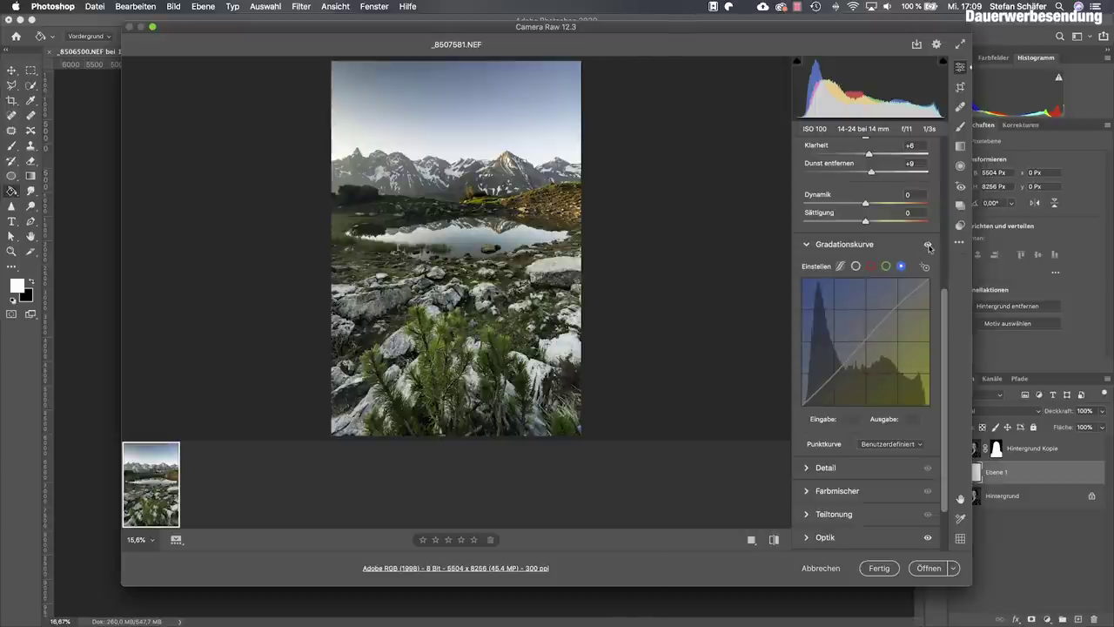
Collapse Gradationskurve and toggle its visibility to compare before/after, leaving the curve on.
left_click(813, 248)
left_click(929, 378)
left_click(929, 378)
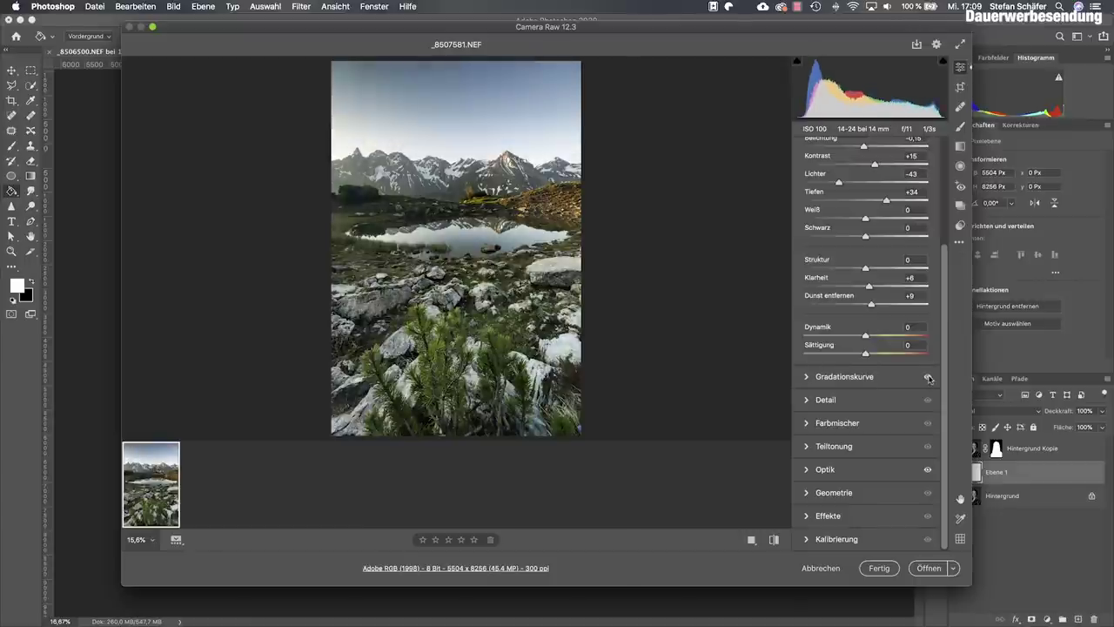
left_click(928, 377)
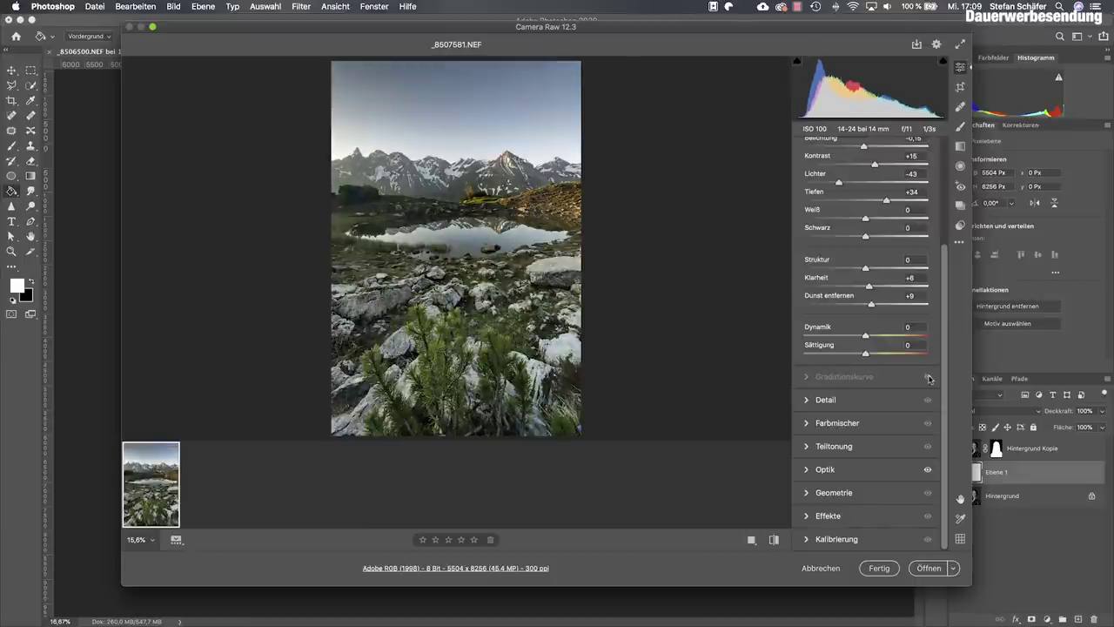
left_click(929, 378)
left_click(929, 378)
left_click(928, 378)
left_click(928, 378)
left_click(928, 378)
left_click(928, 377)
left_click(928, 378)
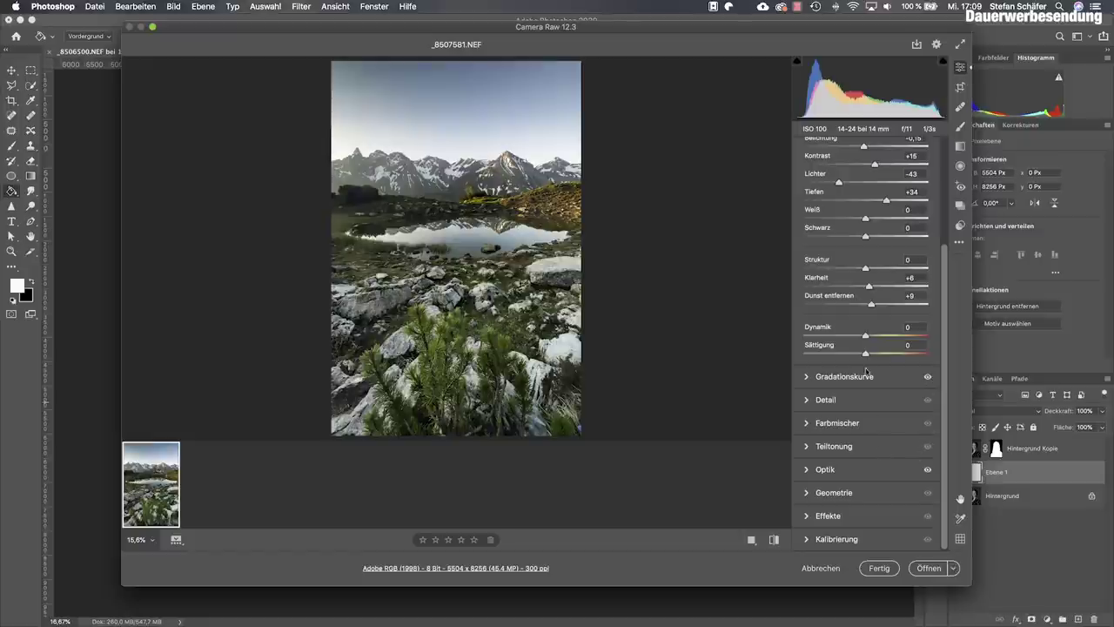
scroll(868, 331, "up", 5)
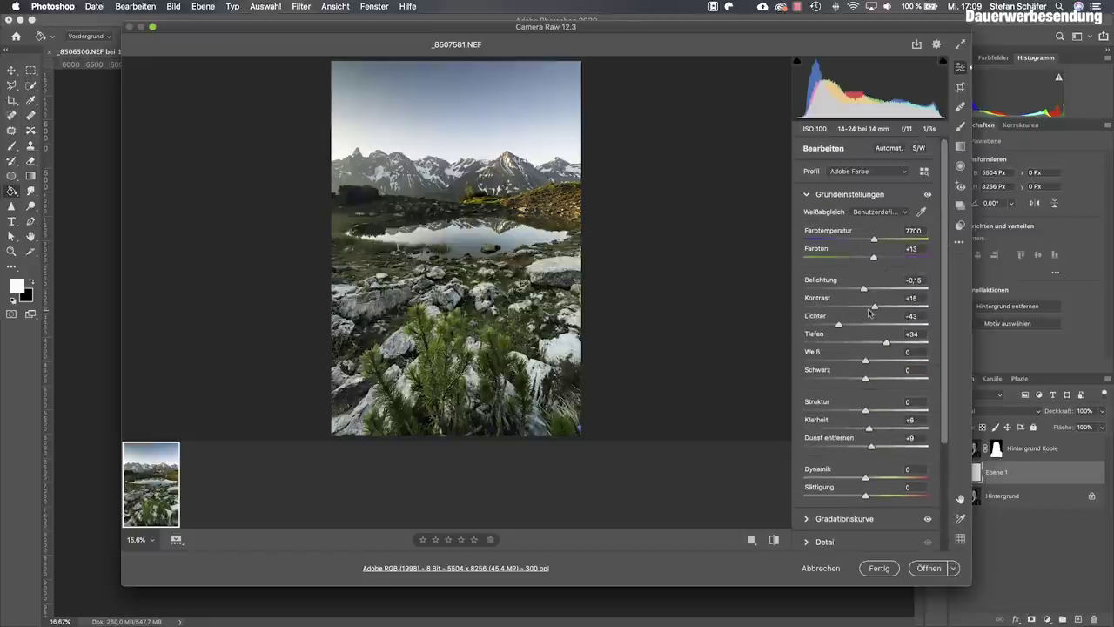